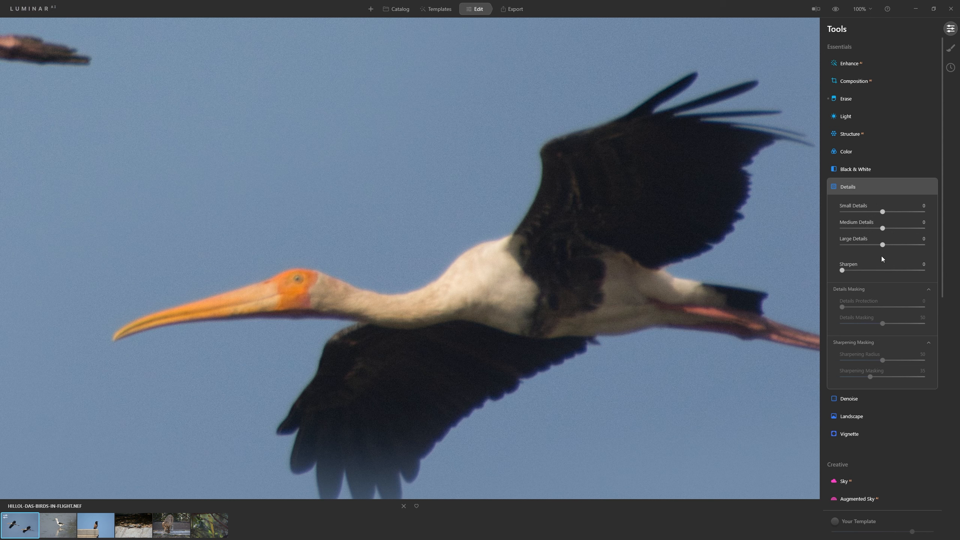
Set Sharpen and Sharpening Radius to 100 in Details, try stronger Sharpening Masking, and reset the masking to its default
left_click_drag(842, 270, 876, 275)
left_click_drag(913, 268, 927, 267)
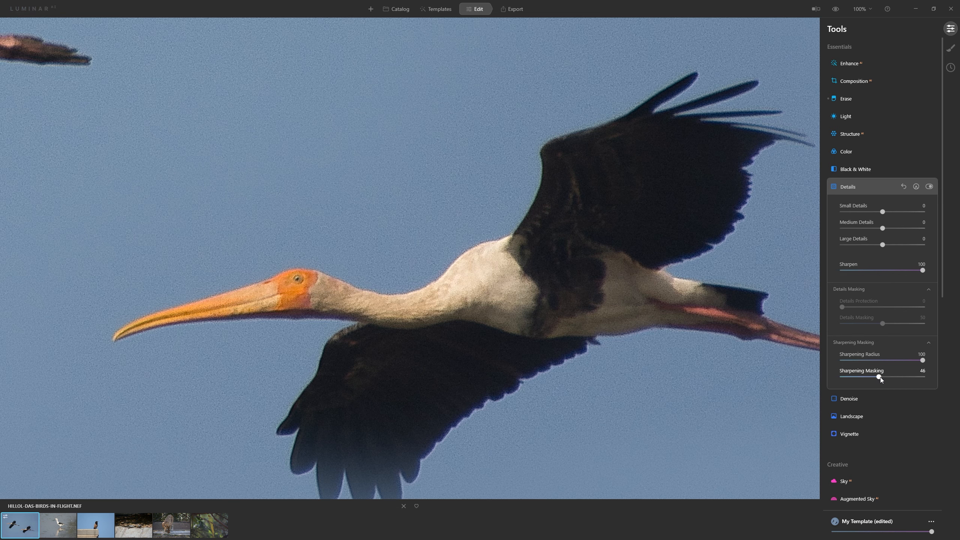
left_click_drag(867, 379, 878, 378)
left_click_drag(869, 378, 935, 385)
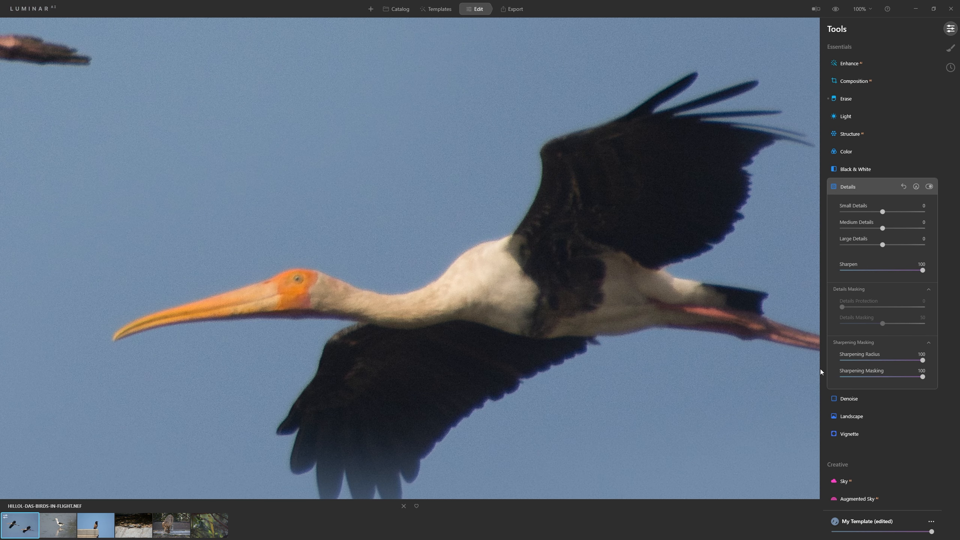
double_click(922, 377)
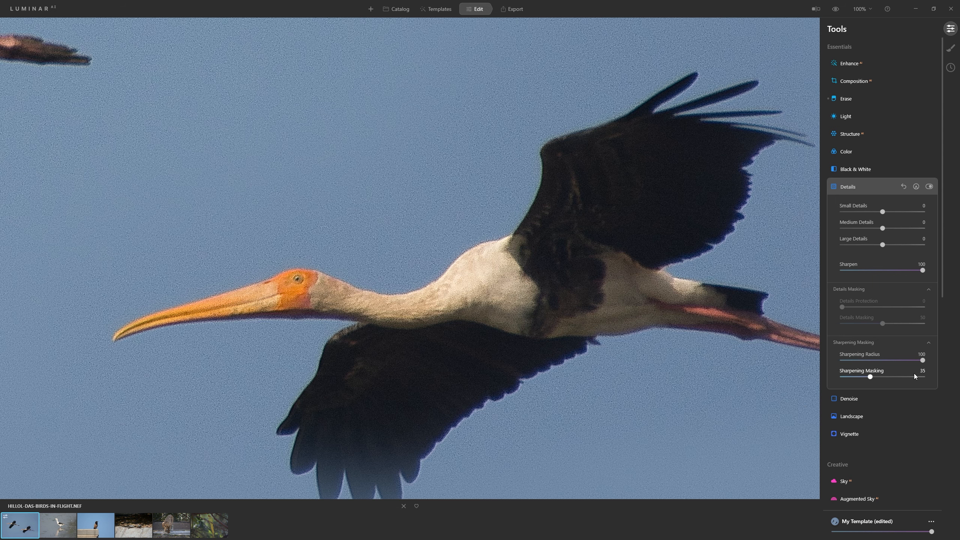
Compare the bird with and without the Details adjustments
left_click(929, 186)
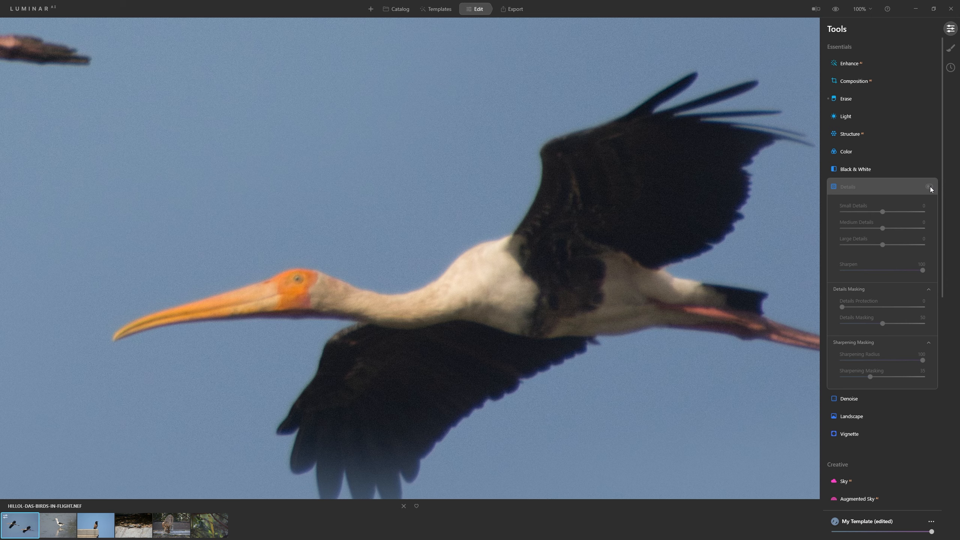
left_click(929, 186)
left_click(929, 187)
left_click(929, 187)
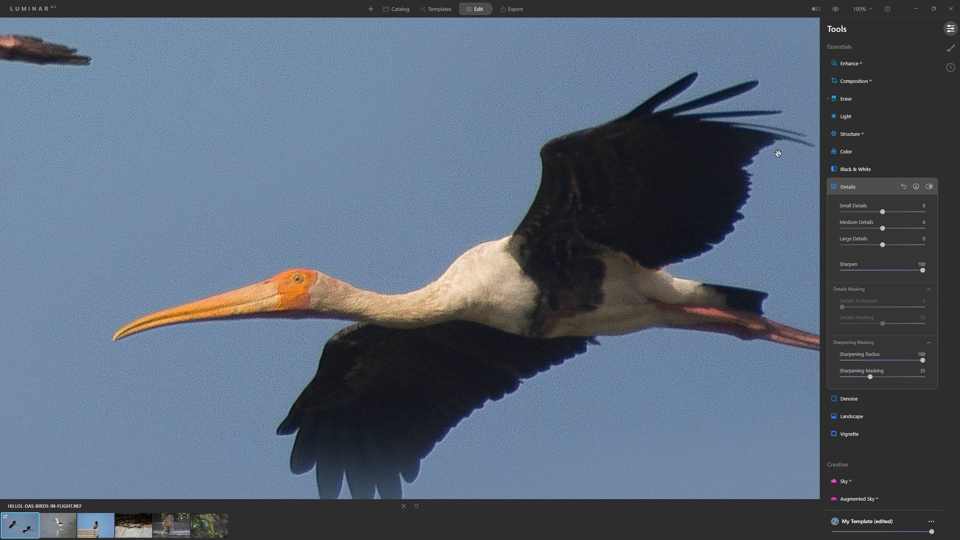
Set Large Details to 12, Medium Details to 7 and Small Details to 5
left_click_drag(882, 246, 885, 246)
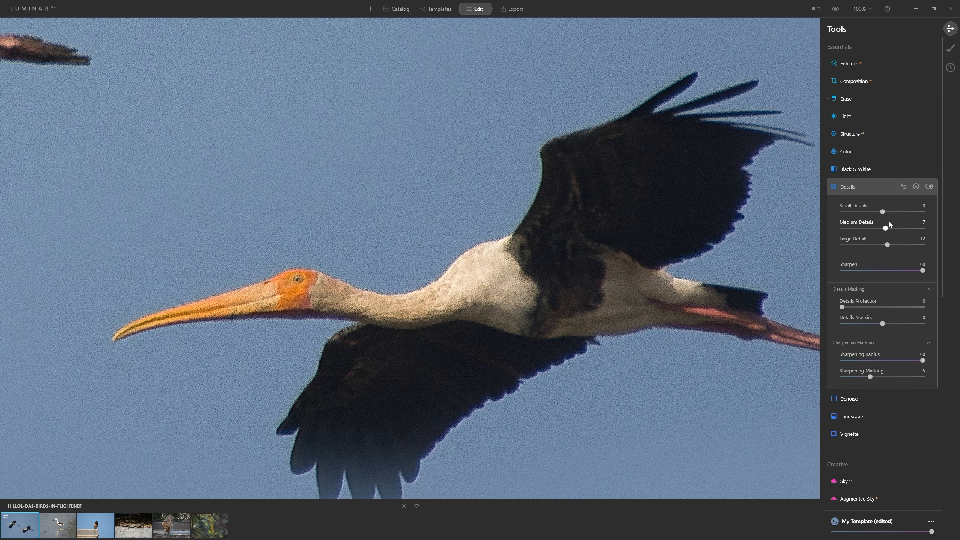
left_click_drag(882, 212, 884, 211)
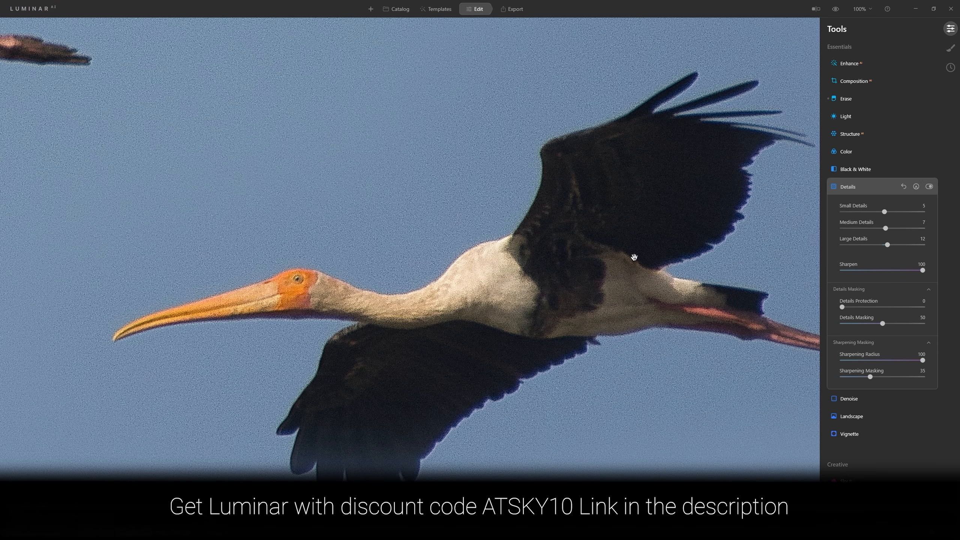
Reduce the noise with a Luminosity Denoise of 24 and compare the photo with and without it
left_click(853, 401)
left_click_drag(846, 229, 878, 231)
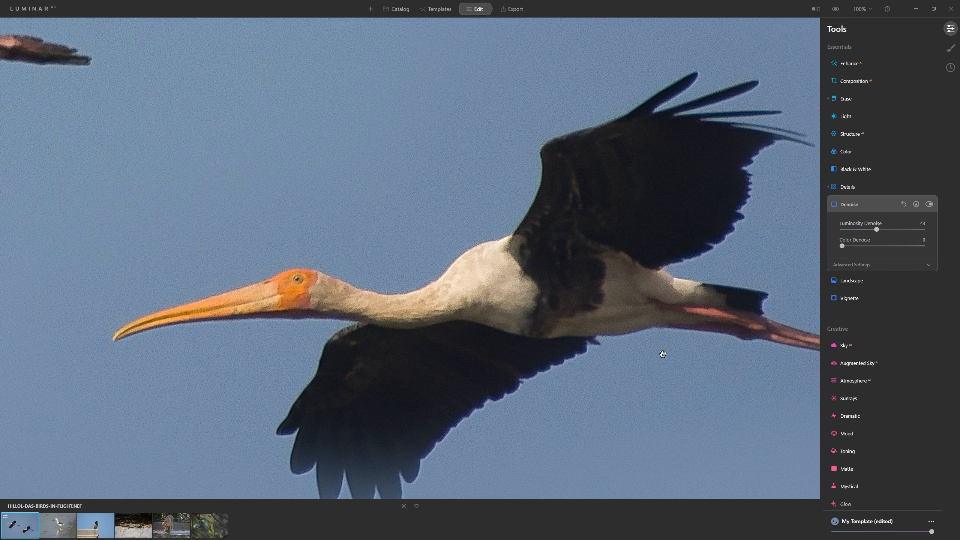
left_click_drag(636, 357, 575, 249)
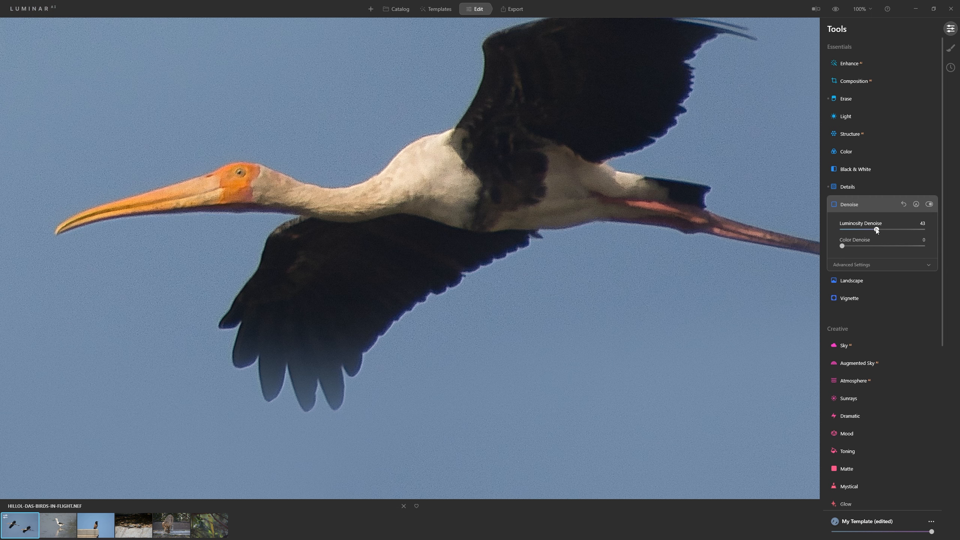
left_click(863, 229)
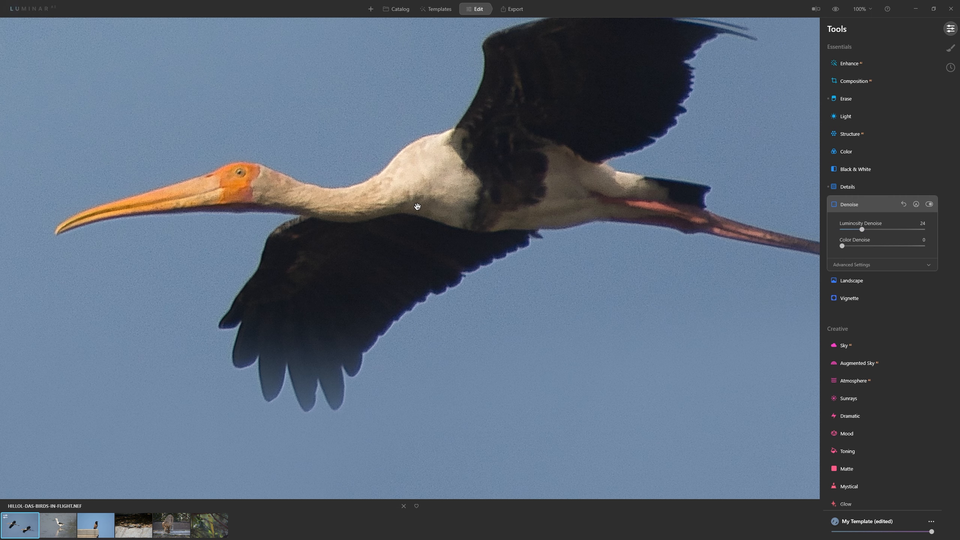
left_click(929, 205)
left_click(929, 205)
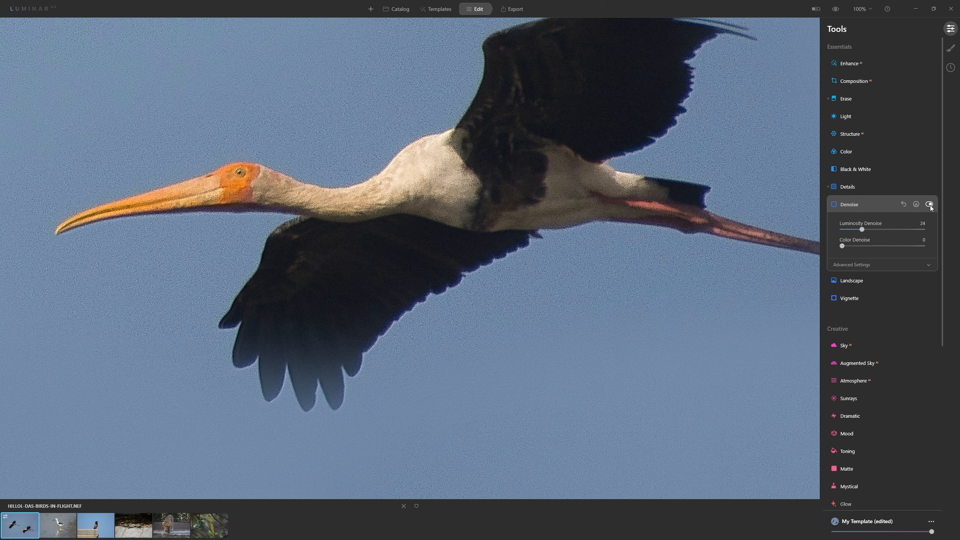
left_click(385, 113)
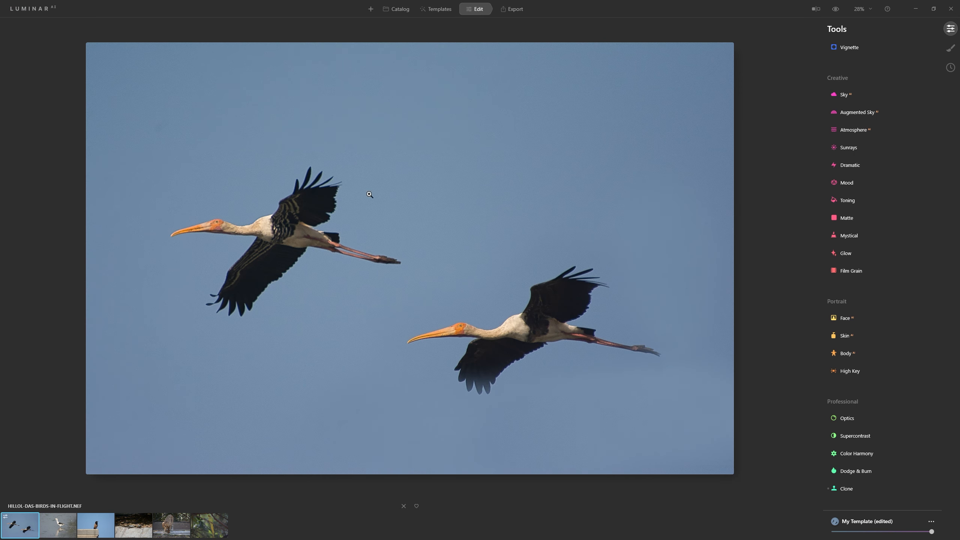
Replace the sky with a gentle blue sky with light wispy clouds from All Skies, and compare it with the original sky
scroll(720, 238, "up", 1)
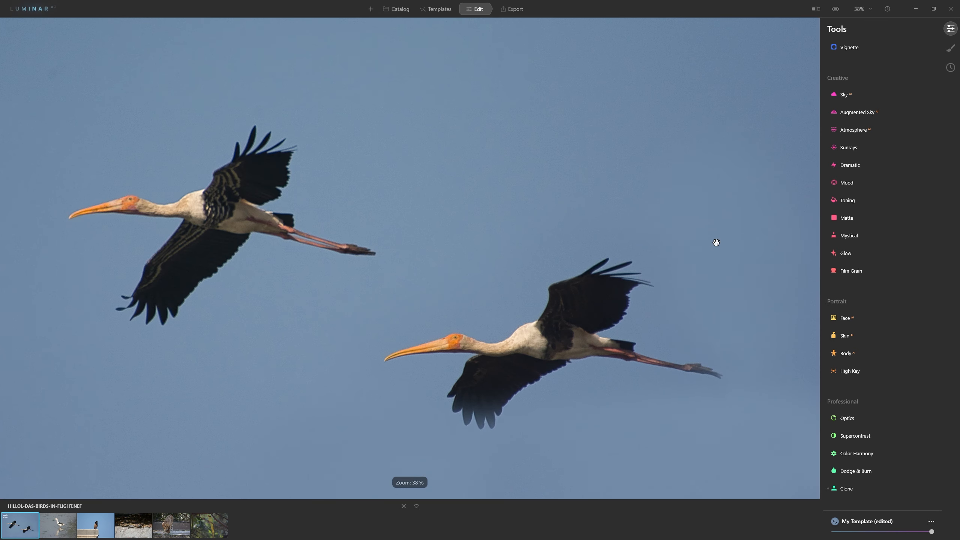
scroll(703, 249, "down", 1)
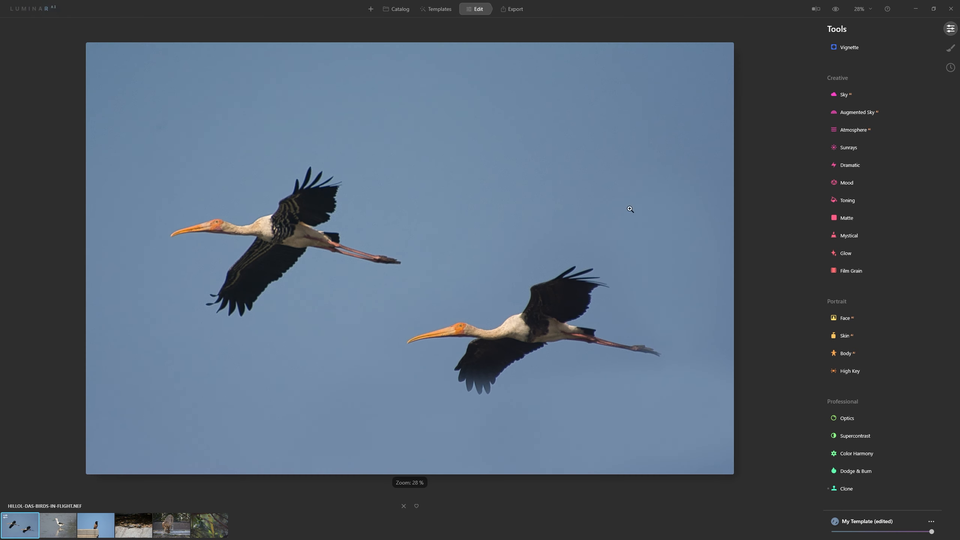
scroll(862, 232, "up", 2)
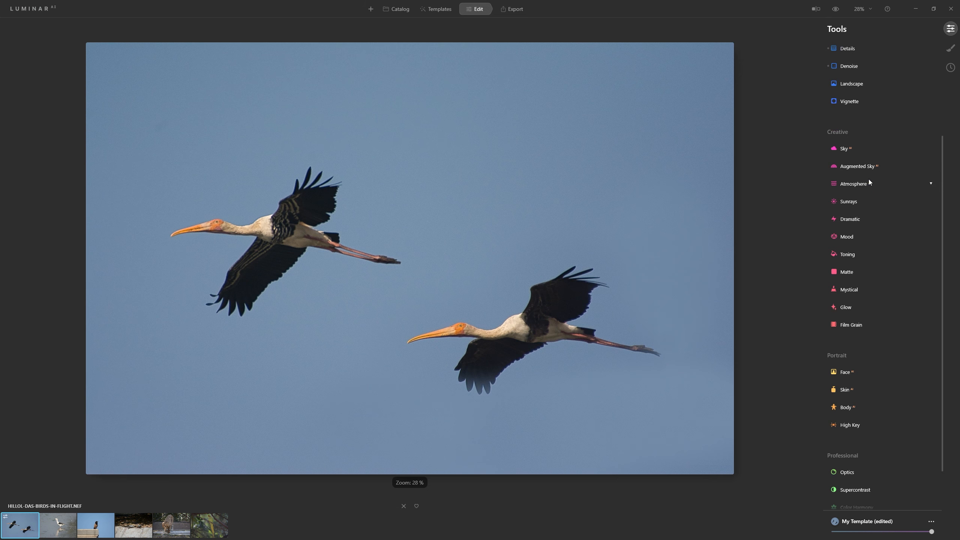
left_click(854, 150)
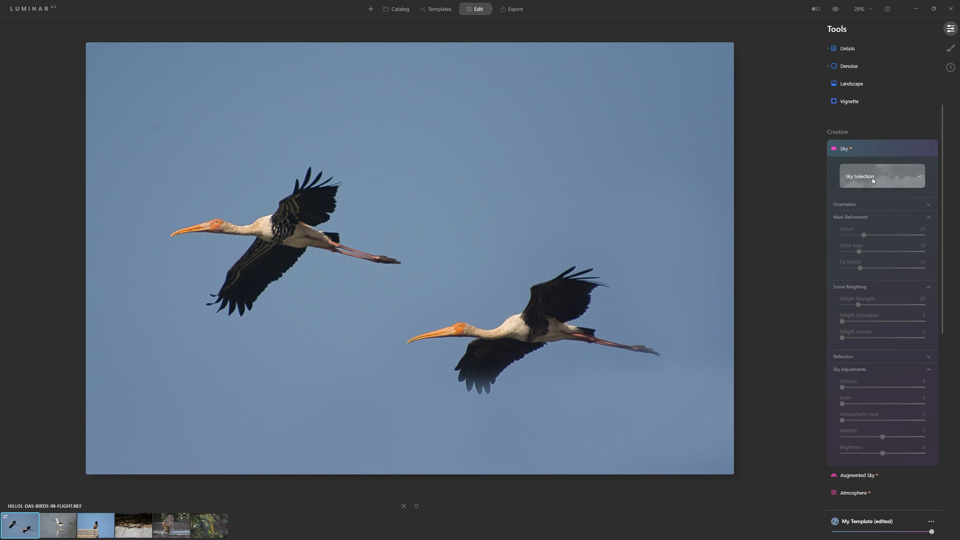
left_click(889, 177)
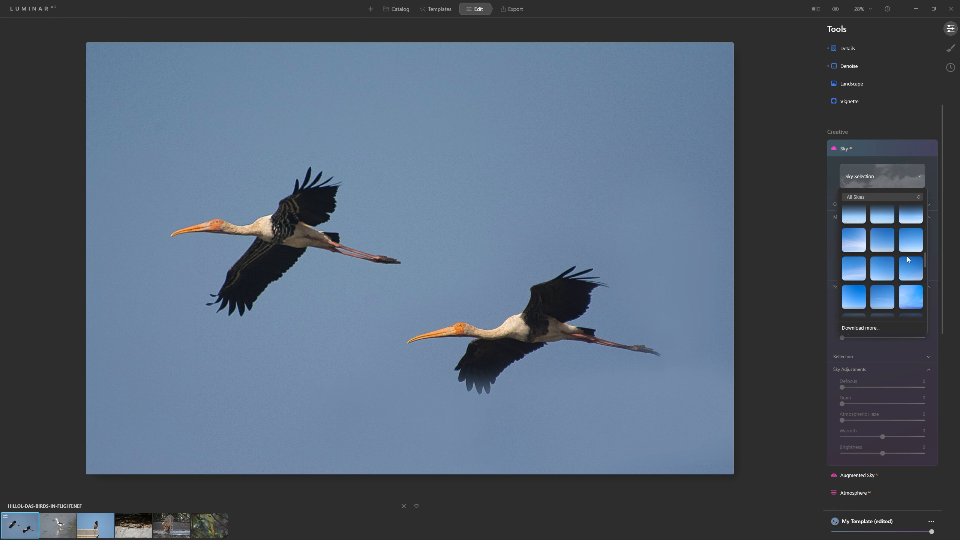
scroll(869, 261, "up", 4)
left_click_drag(925, 254, 923, 210)
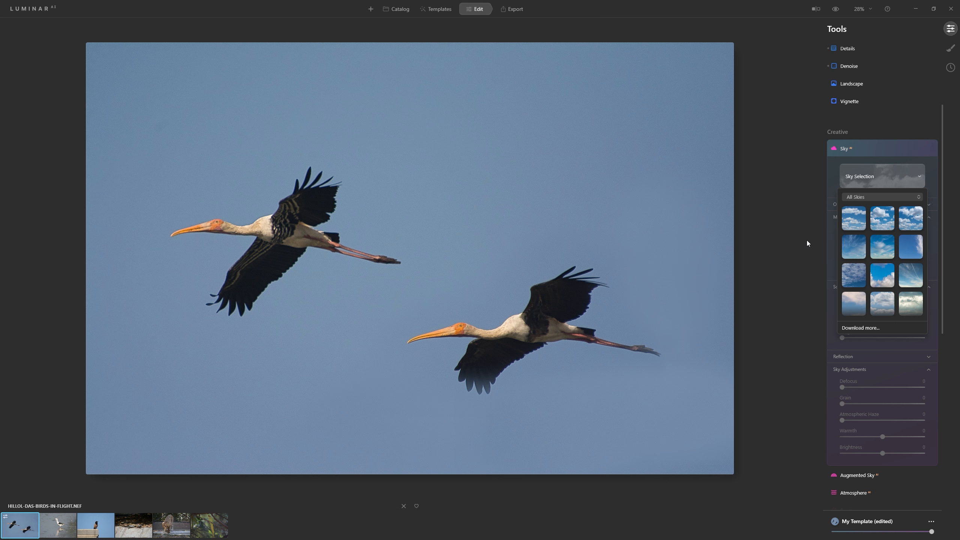
scroll(907, 232, "down", 1)
left_click_drag(925, 212, 947, 255)
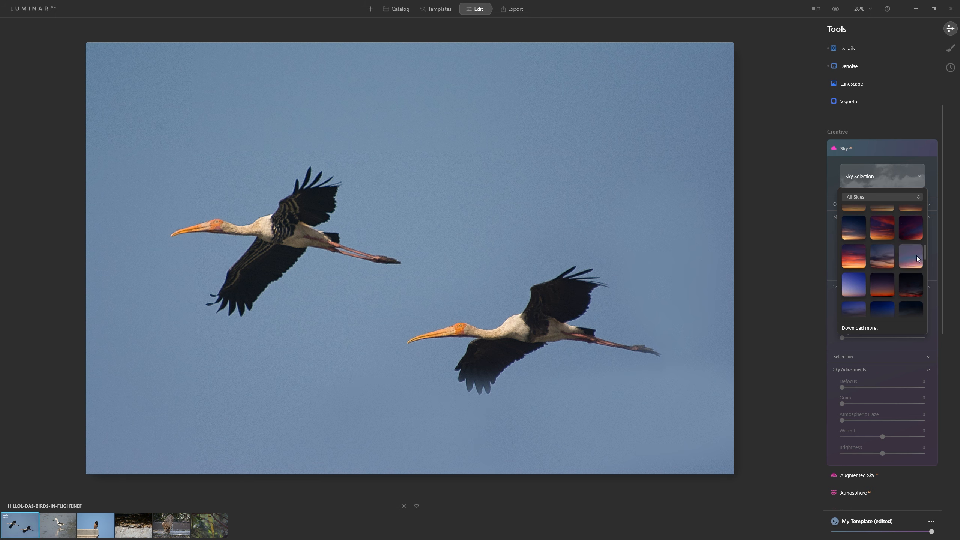
scroll(913, 252, "down", 3)
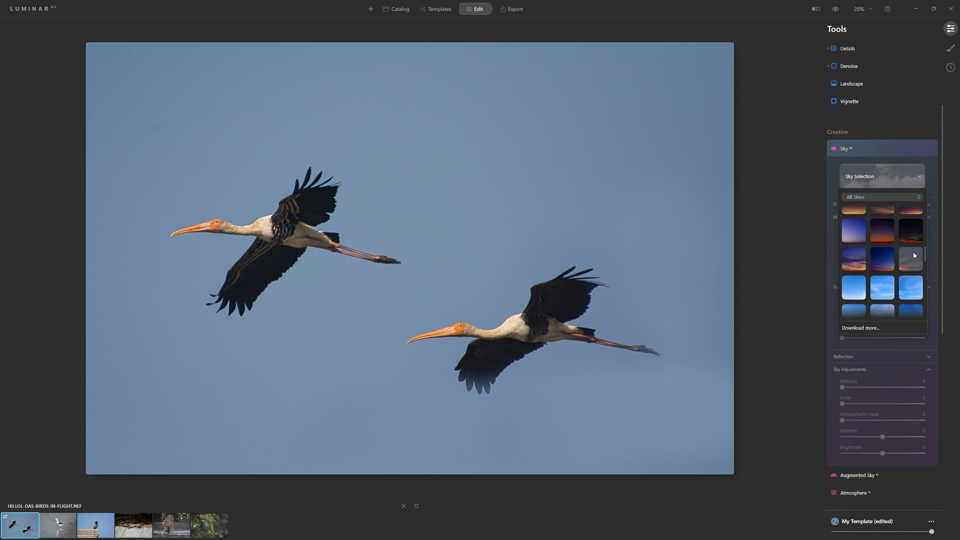
scroll(913, 253, "down", 2)
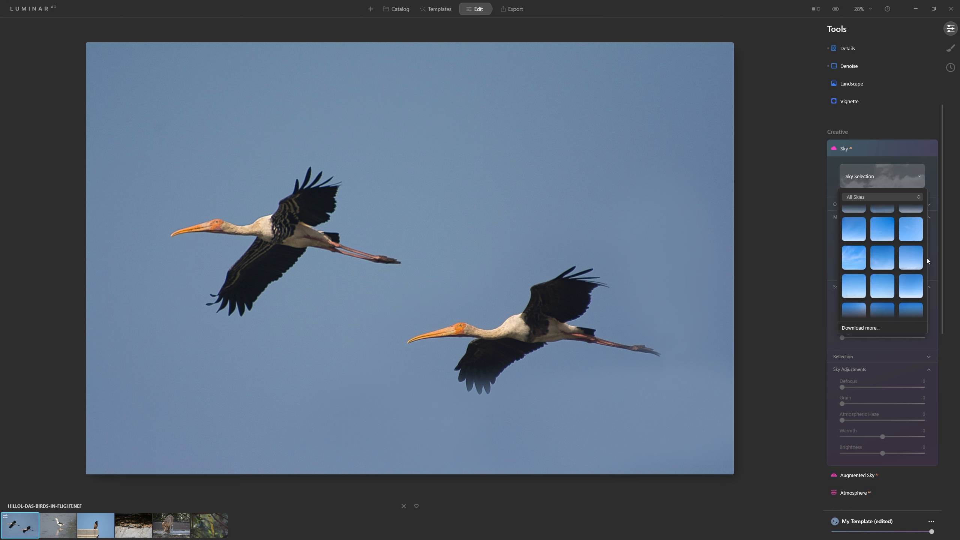
left_click_drag(925, 259, 926, 271)
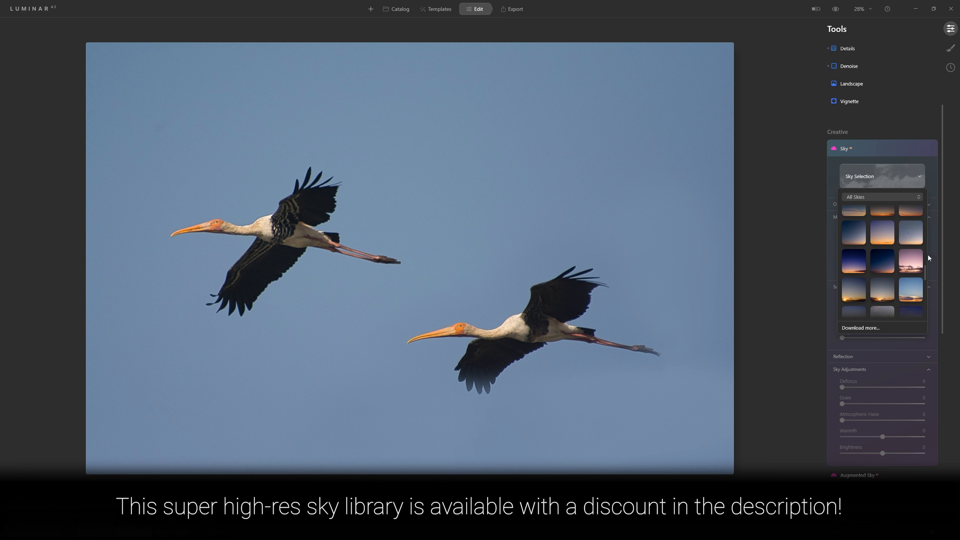
scroll(917, 274, "down", 5)
scroll(918, 274, "up", 6)
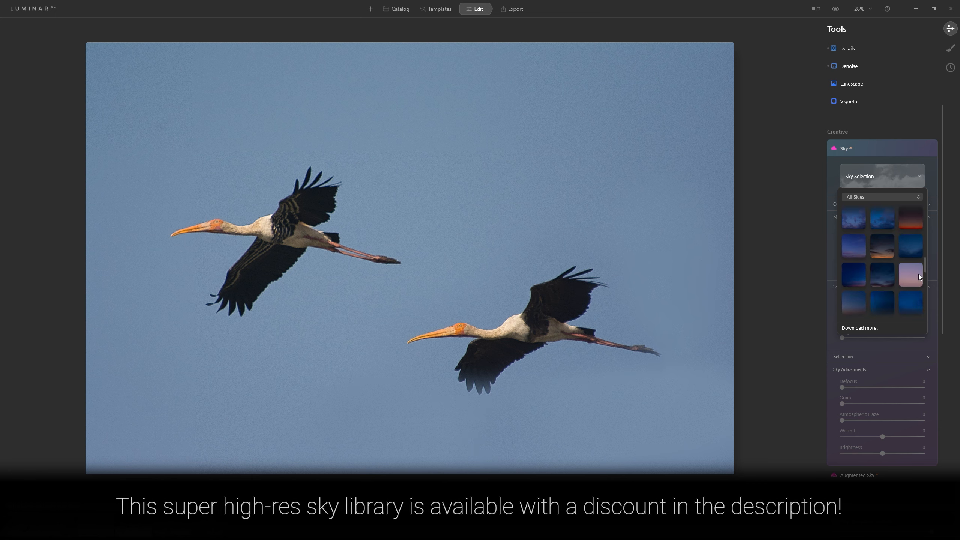
scroll(918, 274, "up", 2)
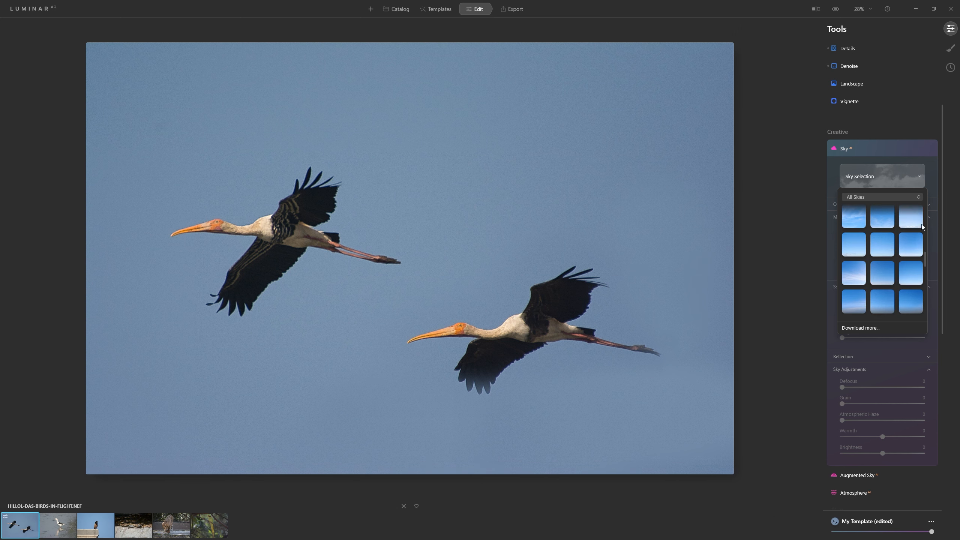
left_click(859, 283)
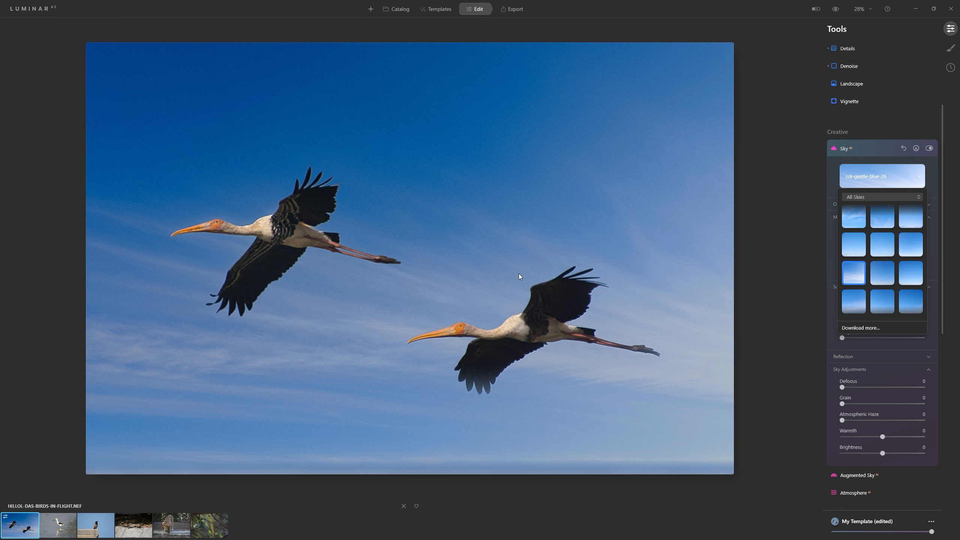
left_click(929, 148)
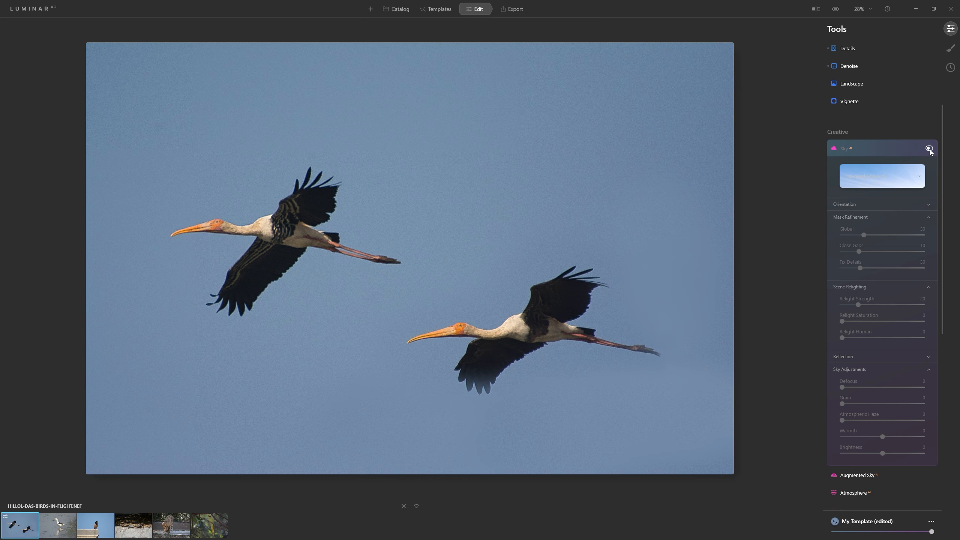
left_click(929, 148)
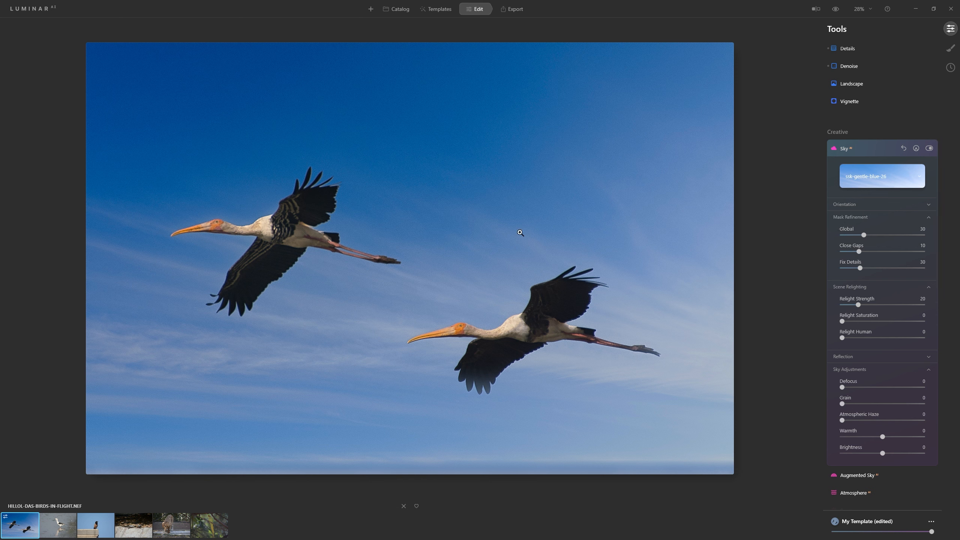
Set the sky's Global mask refinement to 81 and inspect the blended sky at 100% zoom
left_click_drag(866, 235, 888, 234)
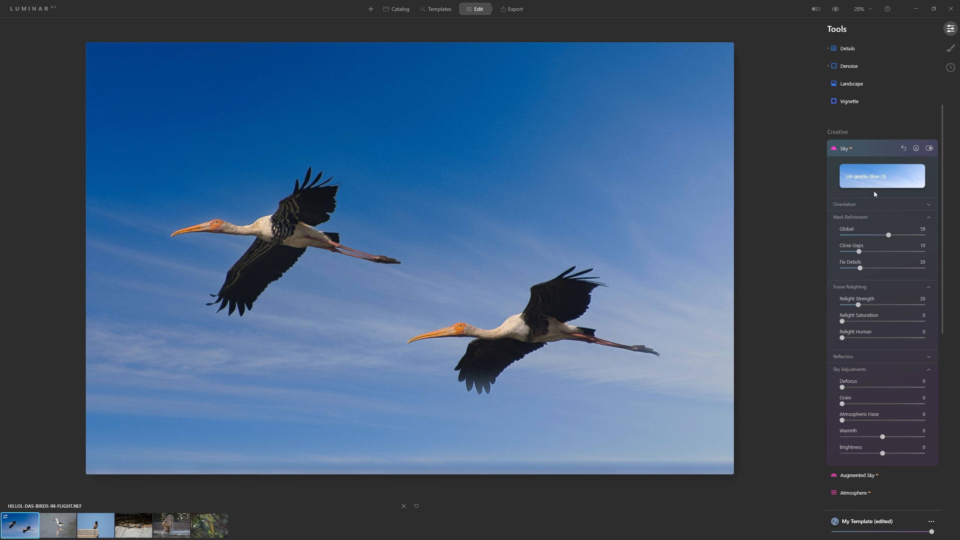
left_click_drag(892, 233, 906, 236)
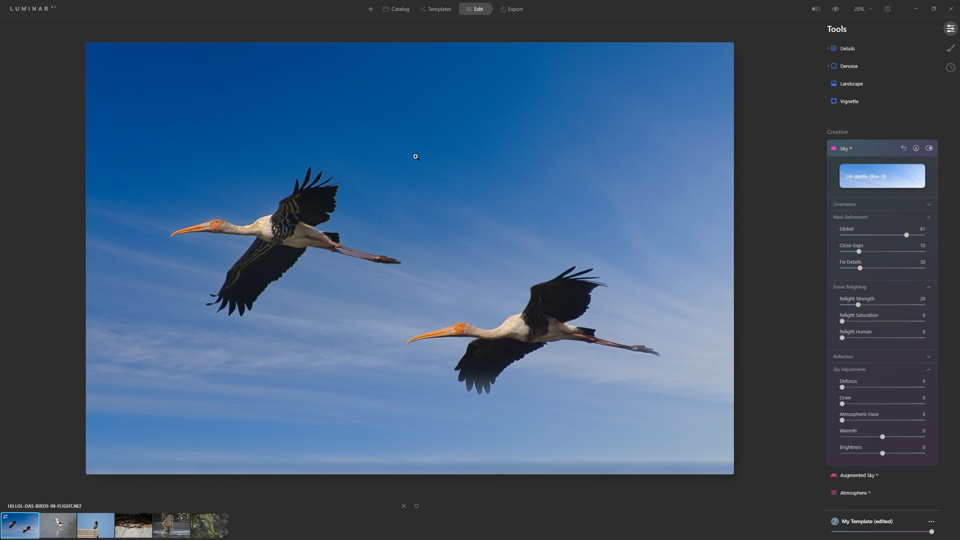
left_click(494, 209)
left_click_drag(489, 154, 557, 296)
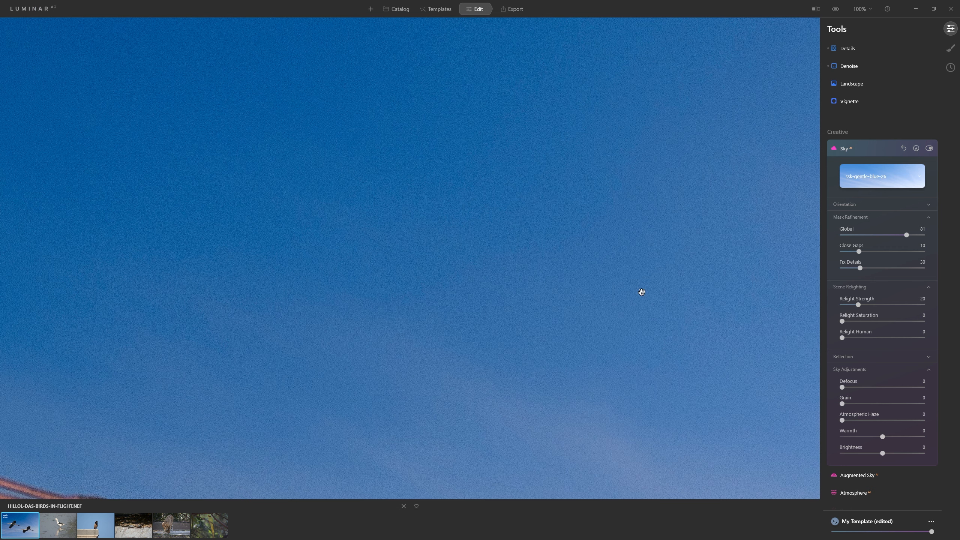
double_click(630, 212)
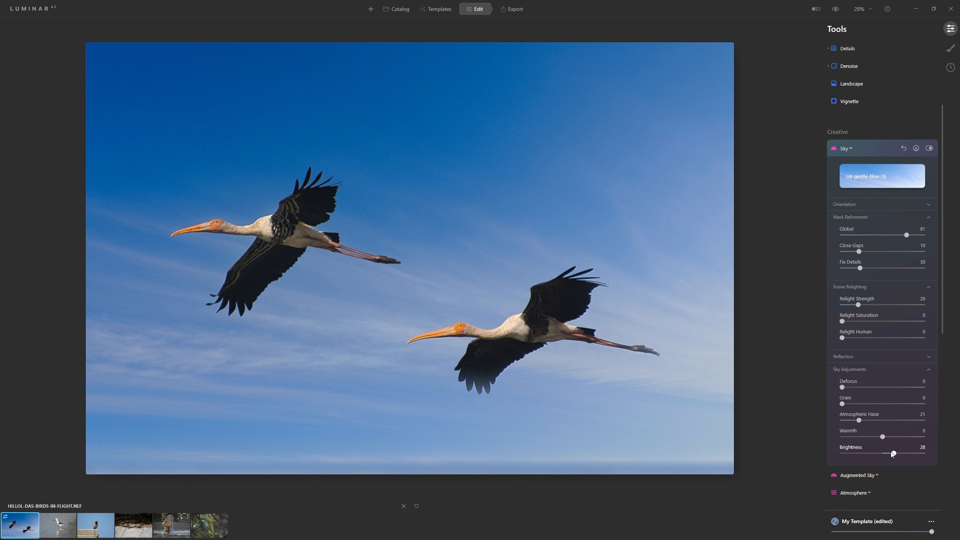
Set the new sky's Atmospheric Haze to 21, raise its Brightness slightly, and close the Sky settings
left_click_drag(894, 454, 896, 454)
left_click(875, 153)
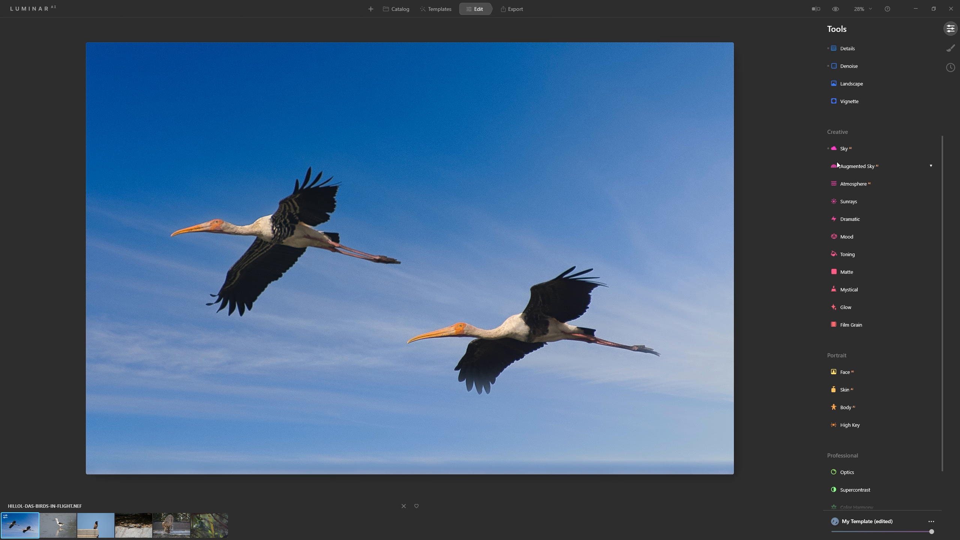
Crop the photo to a 21 : 9 ratio, shift the image upward so both birds sit balanced inside the frame, and close Composition
scroll(865, 130, "up", 3)
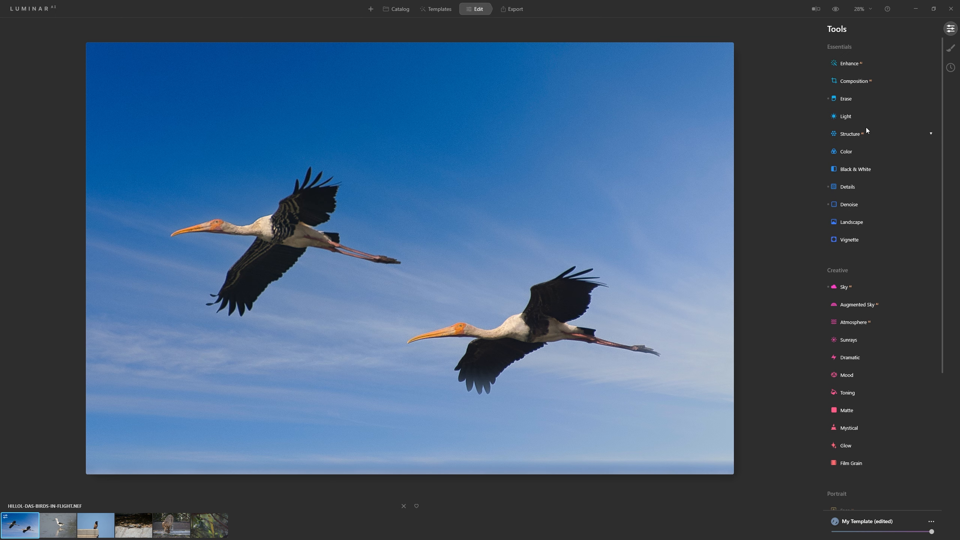
left_click(850, 82)
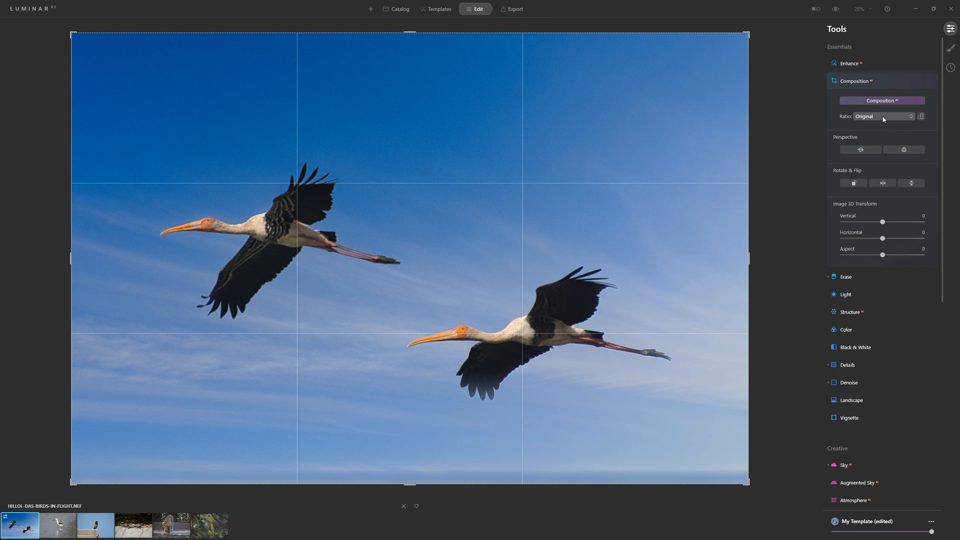
left_click(884, 117)
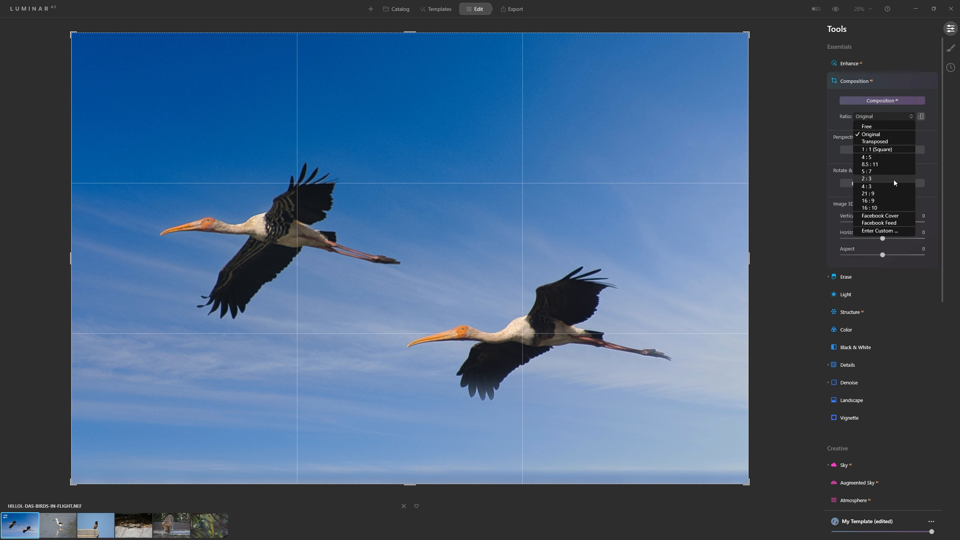
left_click(887, 193)
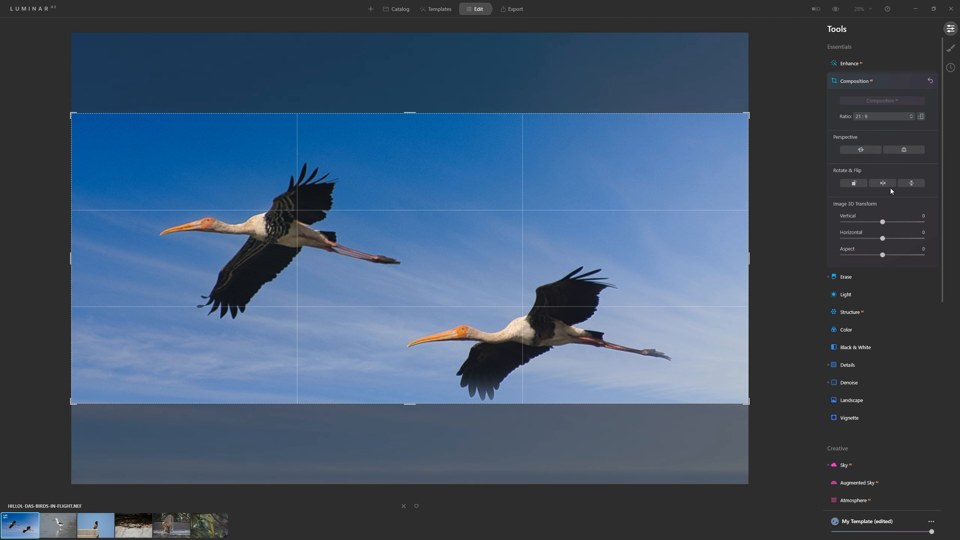
left_click_drag(512, 227, 518, 205)
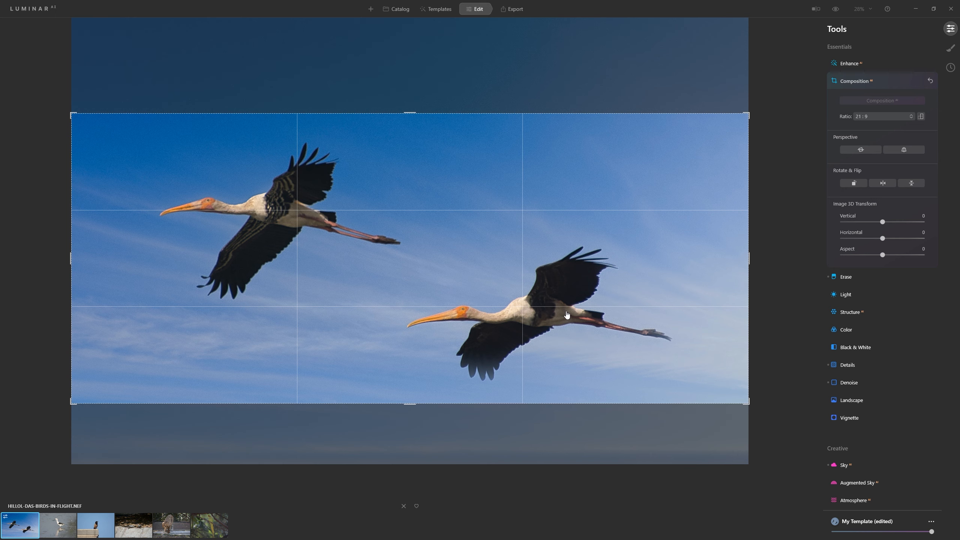
left_click_drag(563, 317, 566, 312)
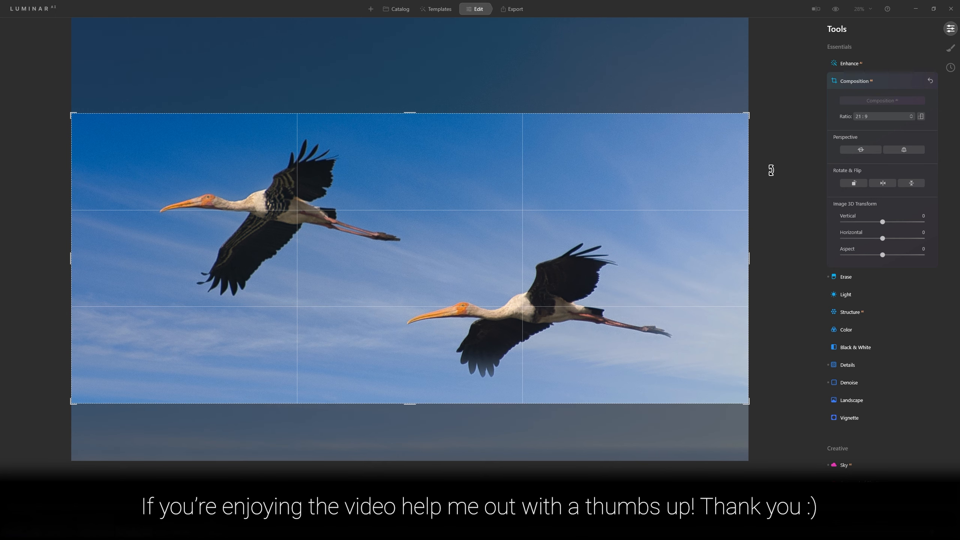
left_click(906, 78)
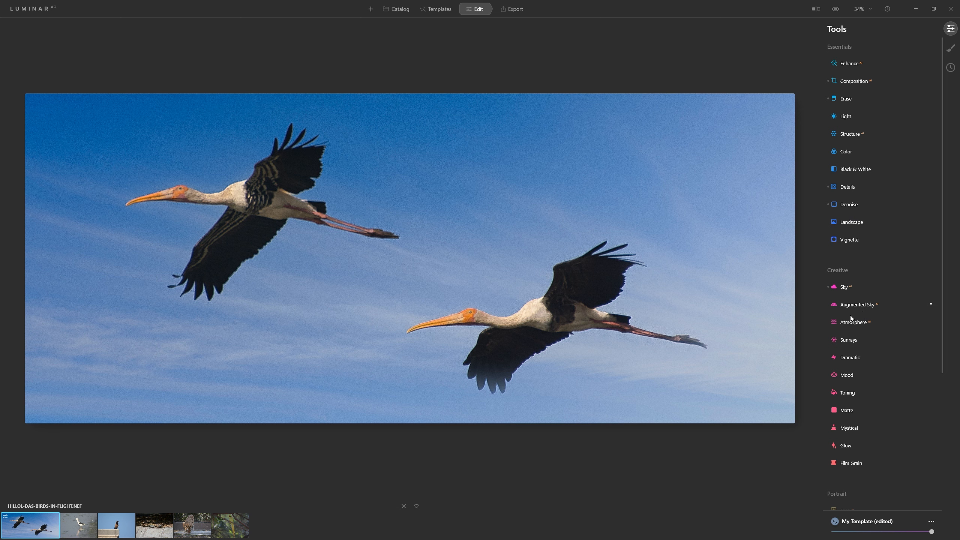
Apply the Dramatic effect to the photo with an Amount of 53
left_click(855, 356)
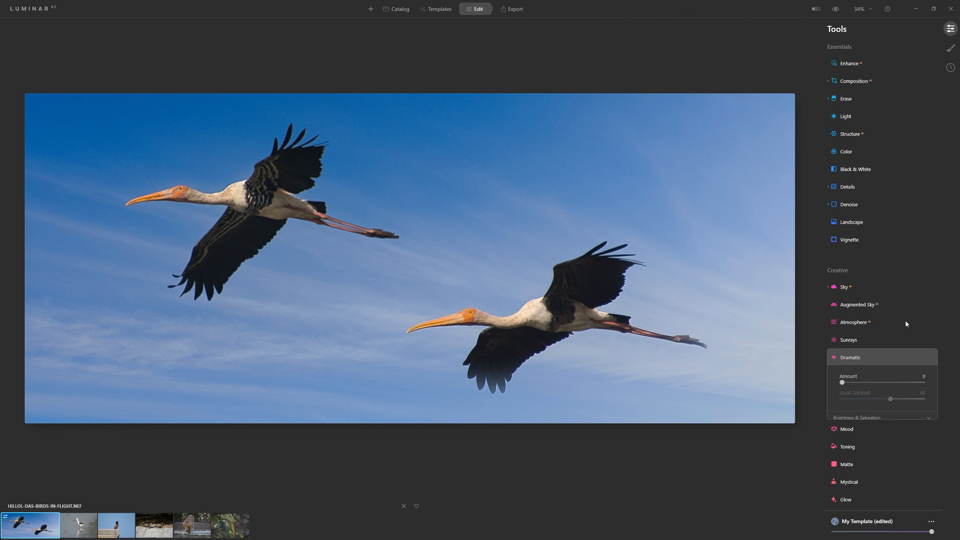
left_click_drag(842, 382, 862, 386)
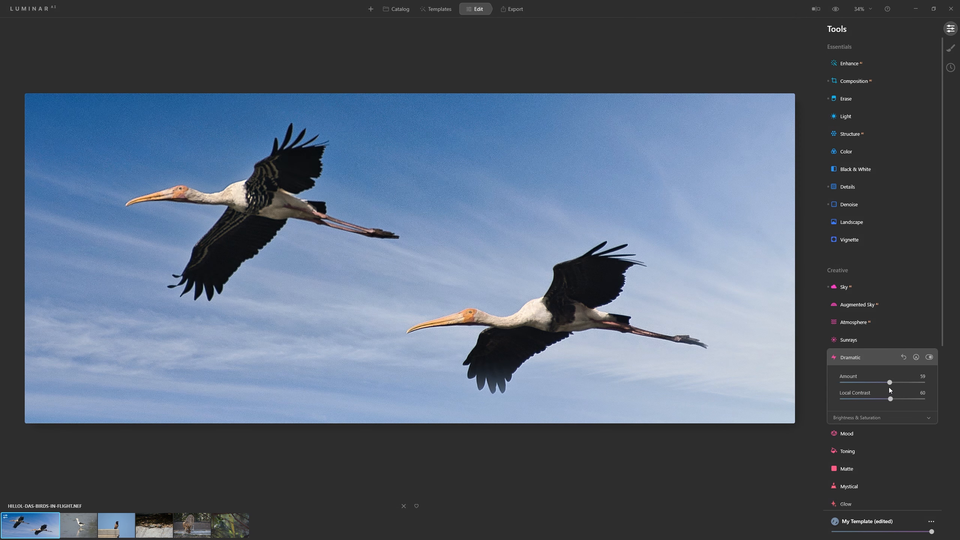
left_click_drag(890, 382, 885, 381)
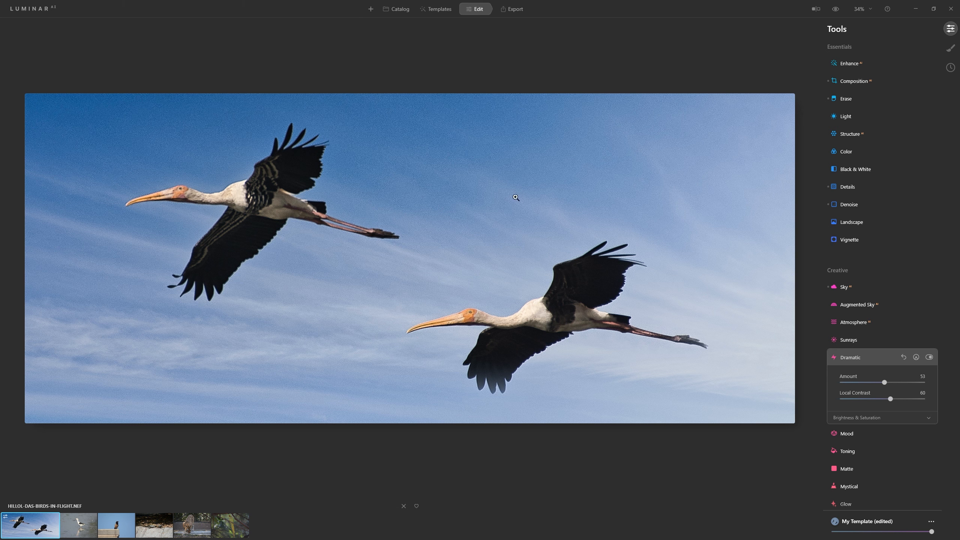
Apply the High Key effect to the photo with an Amount of 30
scroll(897, 416, "down", 2)
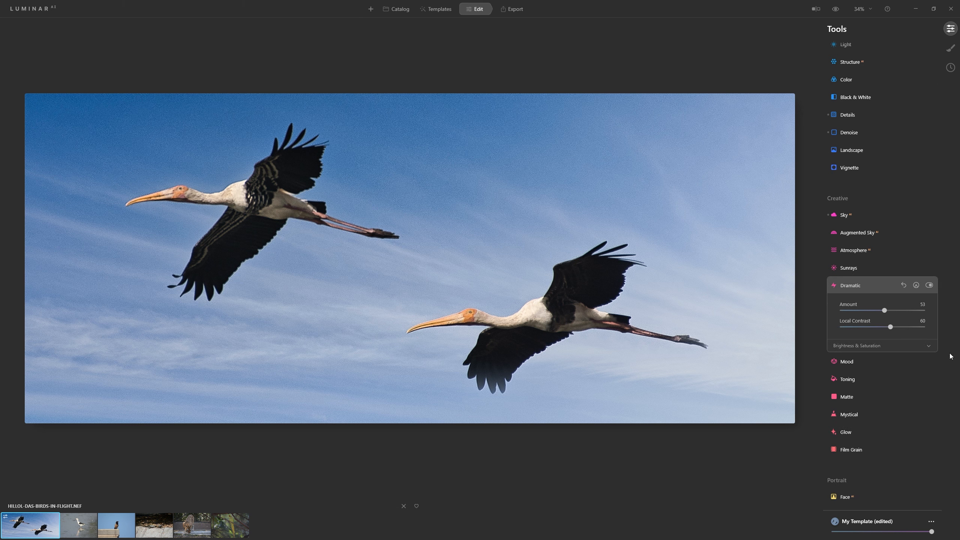
scroll(852, 310, "down", 1)
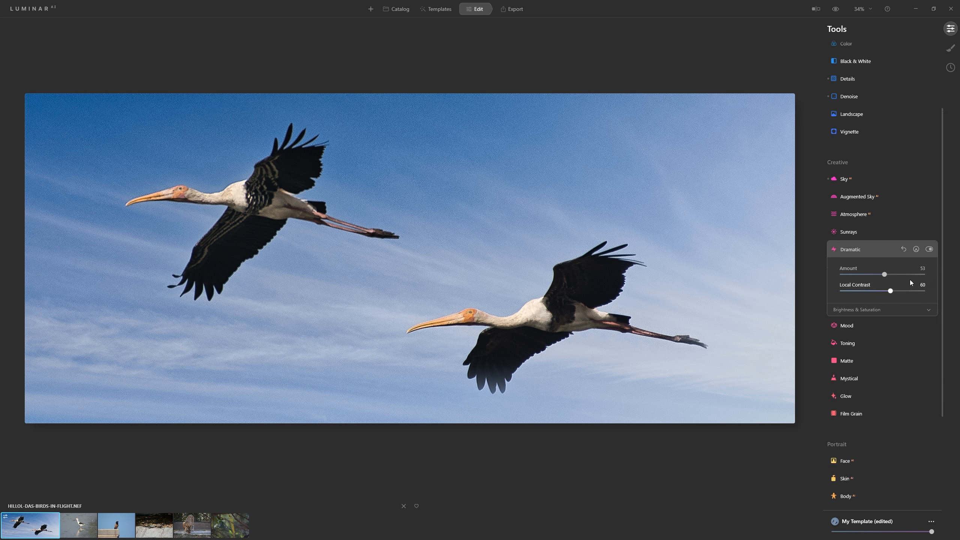
scroll(850, 327, "down", 3)
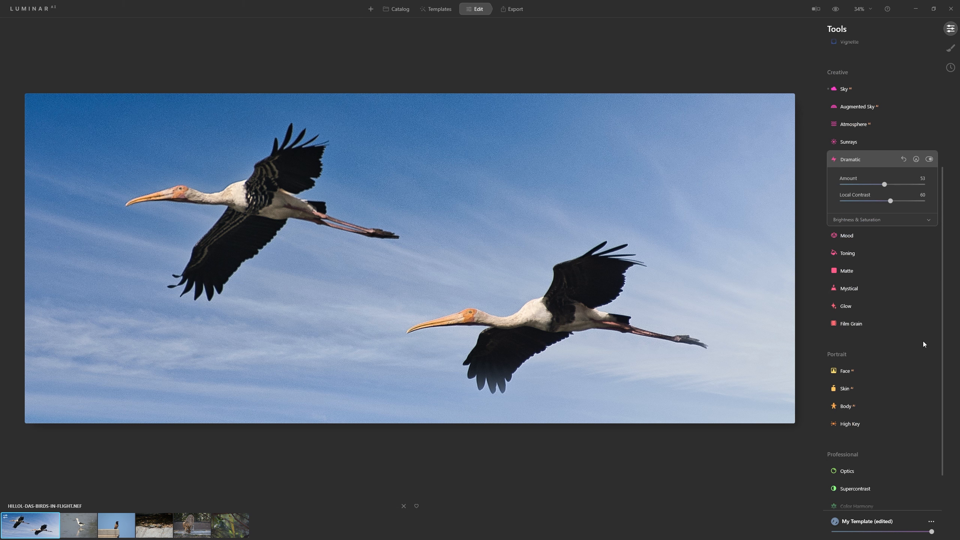
left_click(858, 424)
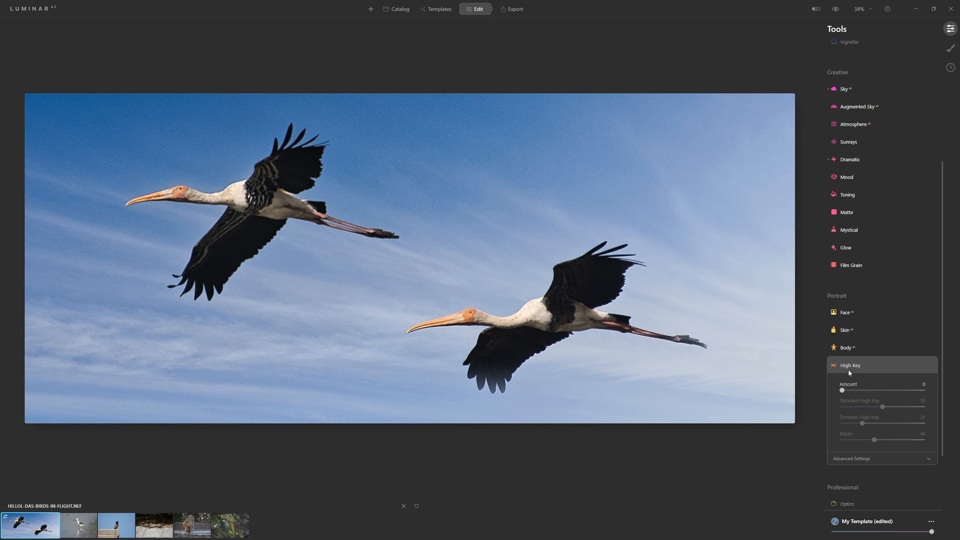
left_click_drag(843, 391, 900, 405)
mouse_move(858, 402)
left_mouse_down()
mouse_move(841, 401)
mouse_move(878, 413)
mouse_move(866, 411)
left_mouse_up()
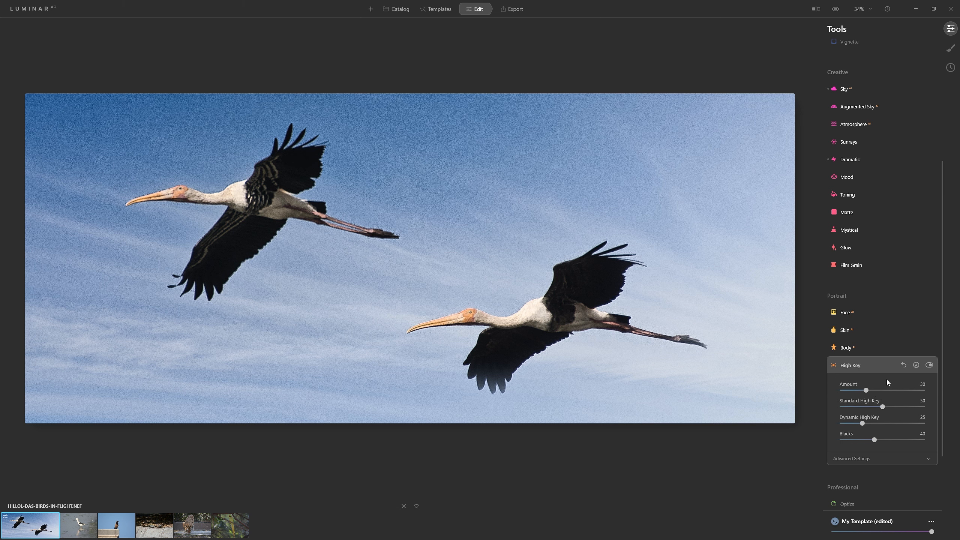
Apply the Los Angeles cinematic toning LUT to the photo with the Mood tool
scroll(877, 369, "up", 1)
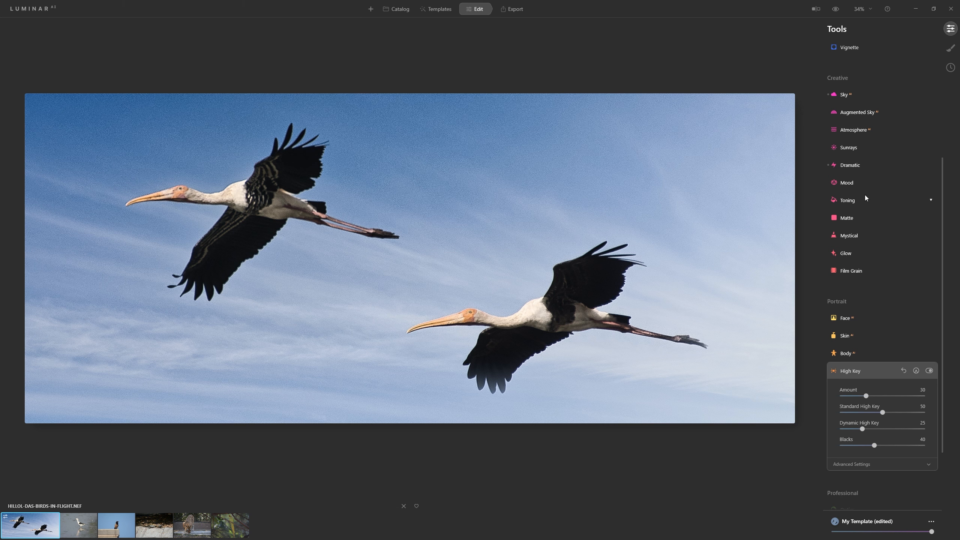
left_click(853, 183)
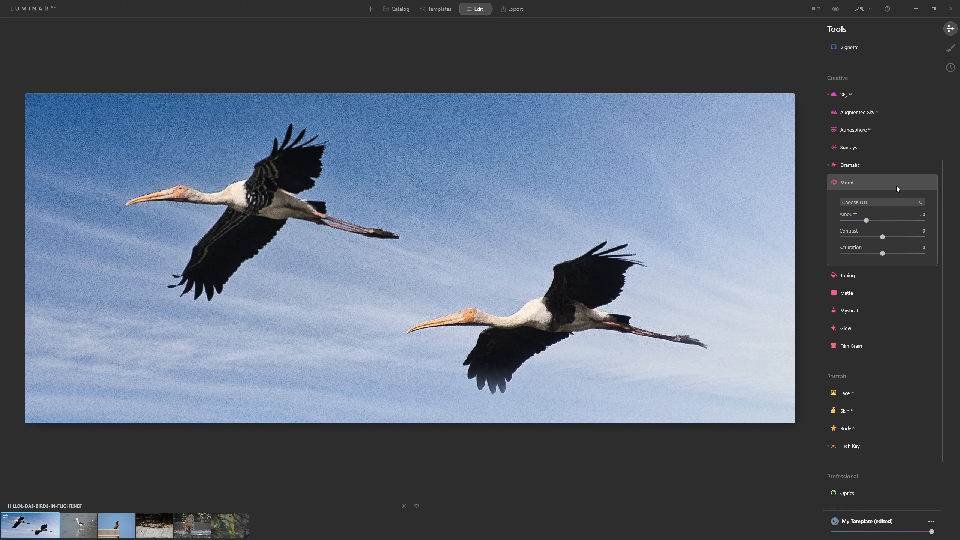
left_click(887, 205)
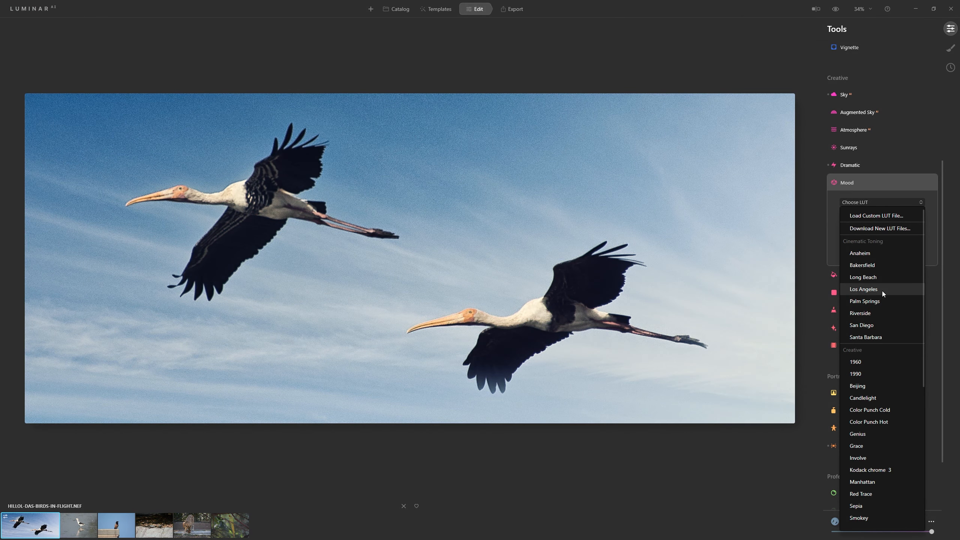
left_click(882, 291)
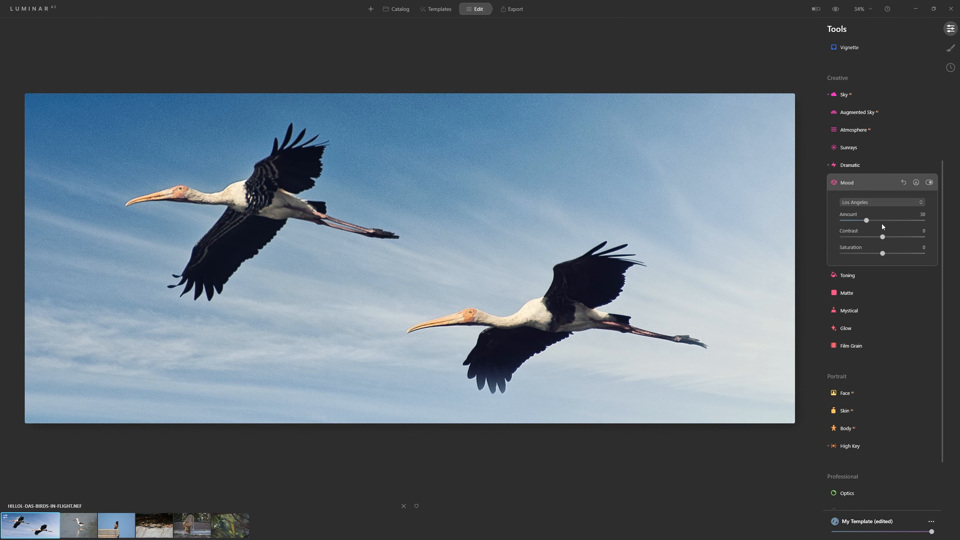
Compare the photo at different Mood amounts and with the effect off, and inspect the sky between the birds at 100% zoom
left_click_drag(867, 222, 809, 209)
left_click(930, 183)
left_click(930, 183)
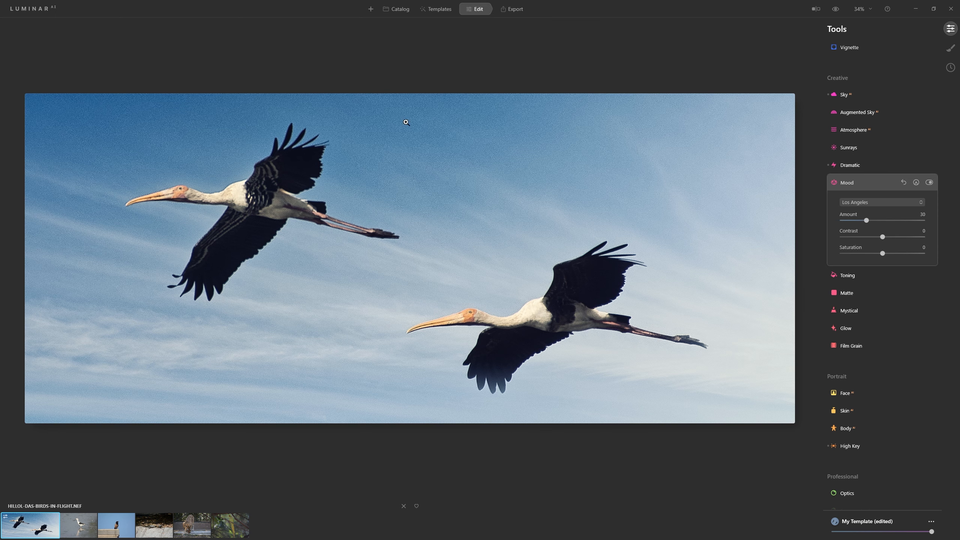
left_click(467, 115)
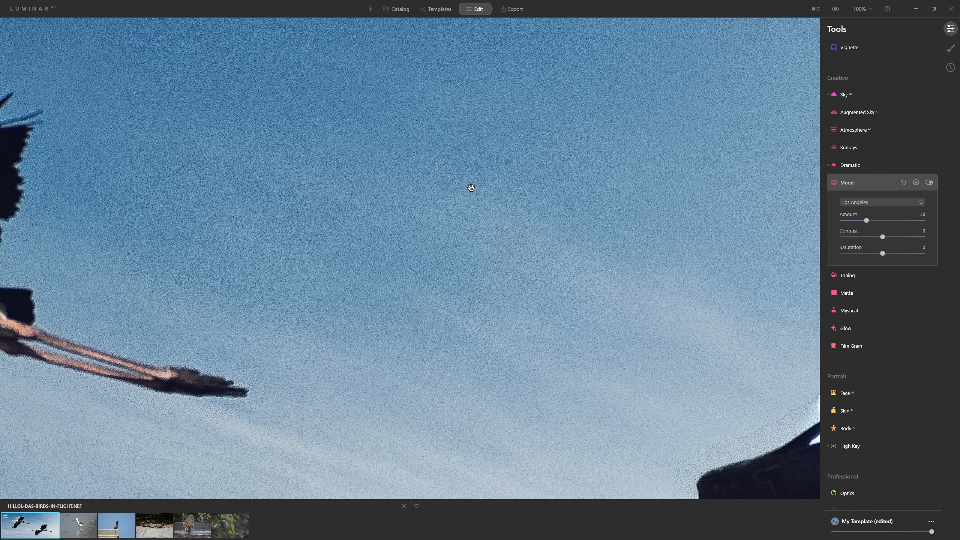
left_click(558, 155)
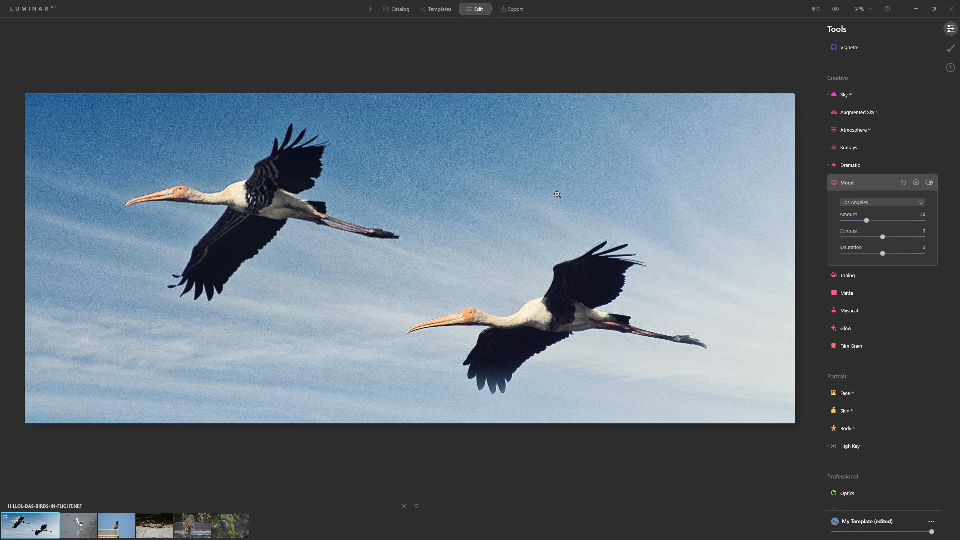
Add a Texture local mask and load Texture-Barcelona-25-stone from the Black and white textures folder
left_click(955, 46)
left_click(931, 29)
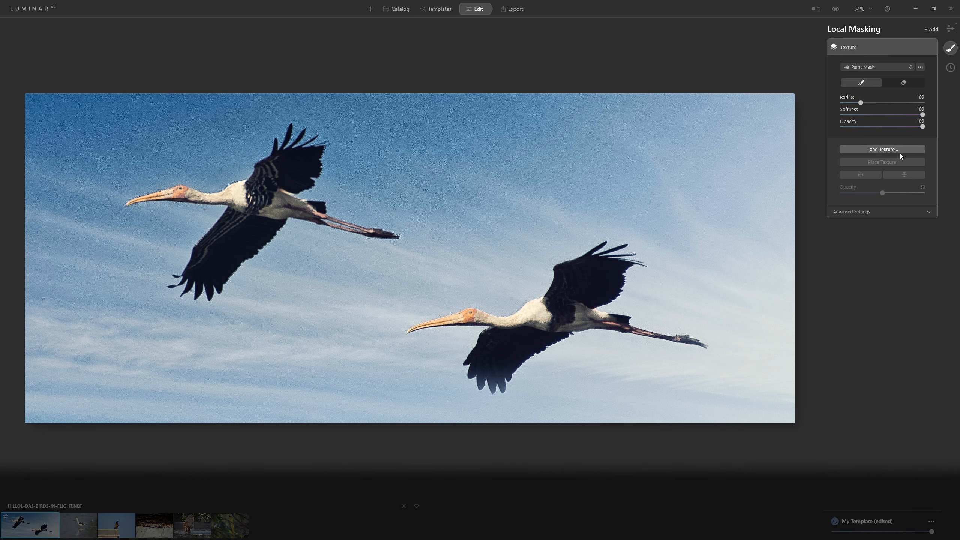
left_click(895, 151)
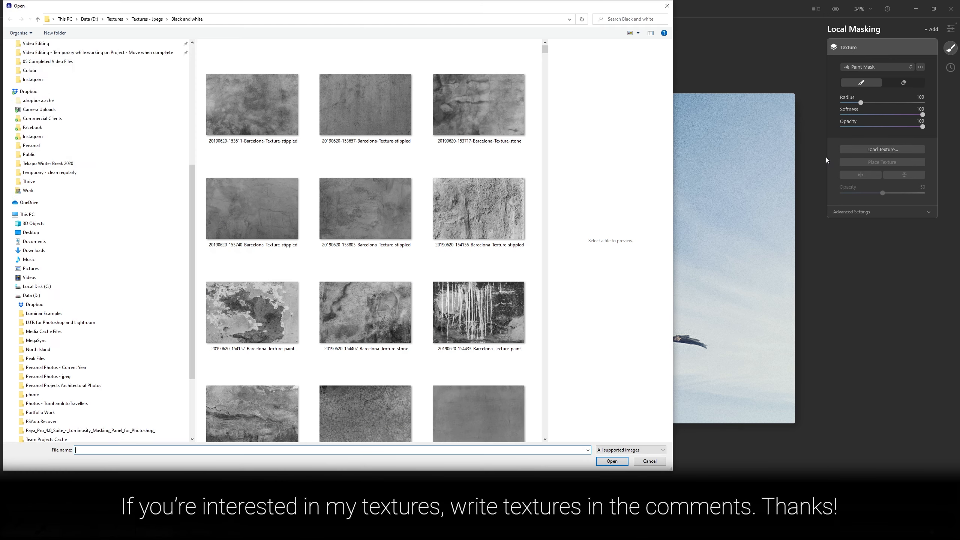
left_click_drag(547, 51, 562, 94)
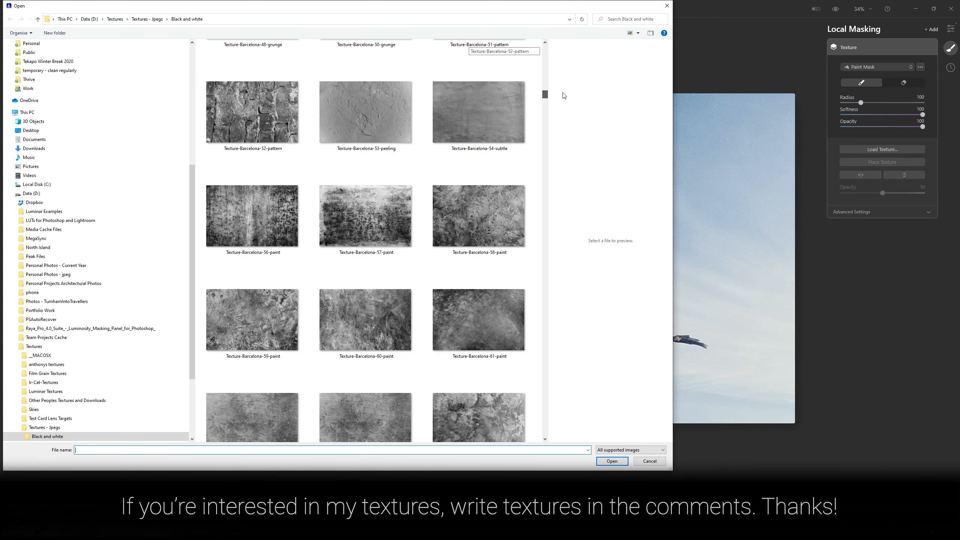
left_click(501, 129)
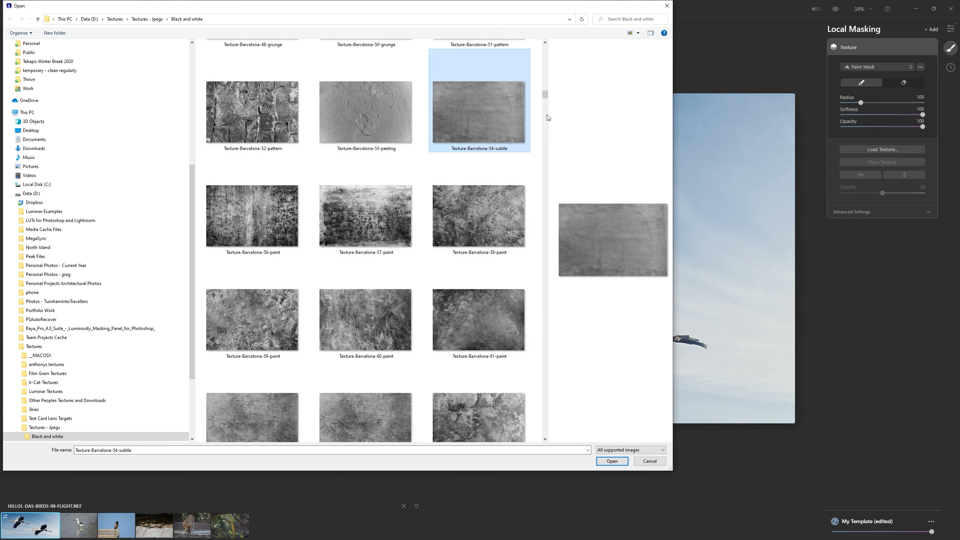
mouse_move(546, 97)
left_mouse_down()
mouse_move(560, 135)
mouse_move(545, 149)
mouse_move(564, 184)
mouse_move(559, 64)
mouse_move(558, 97)
left_mouse_up()
left_click(451, 135)
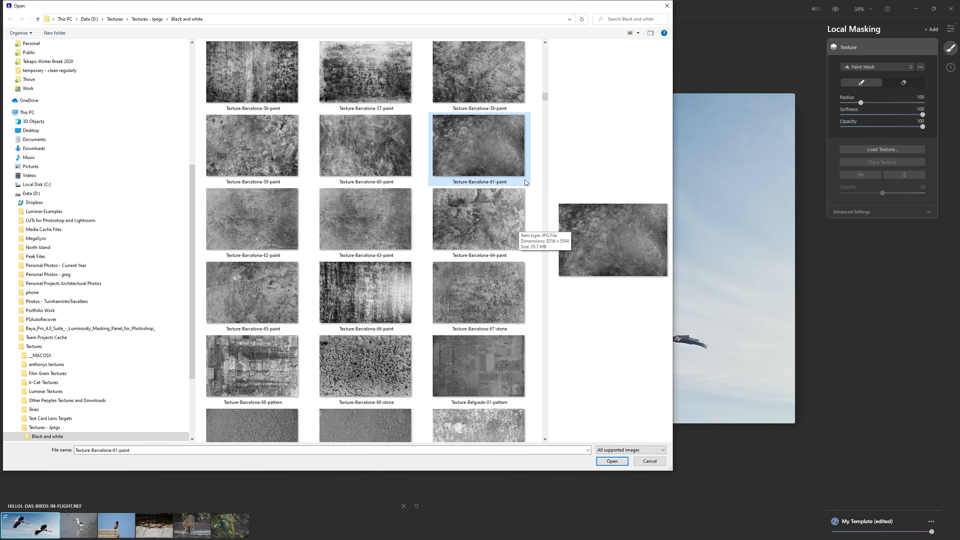
mouse_move(545, 100)
left_mouse_down()
mouse_move(563, 95)
mouse_move(567, 78)
left_mouse_up()
left_click(489, 149)
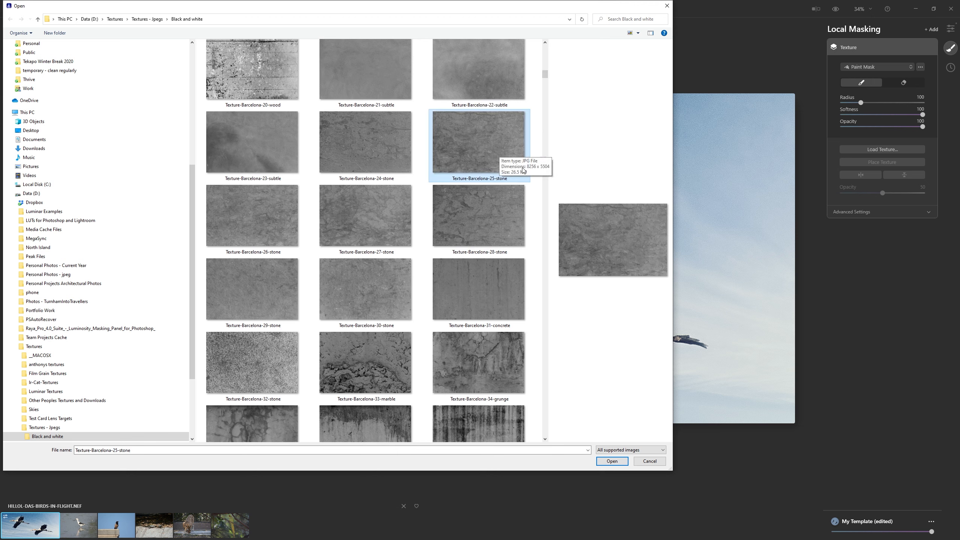
left_click(612, 461)
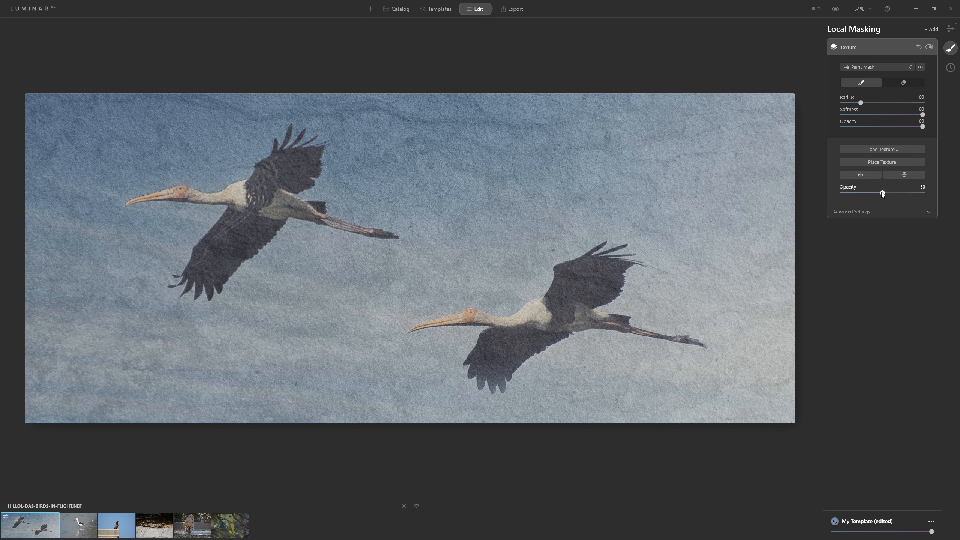
Set the stone texture's blend mode to Soft Light and its Opacity to 71
left_click_drag(859, 195, 884, 192)
left_click(882, 211)
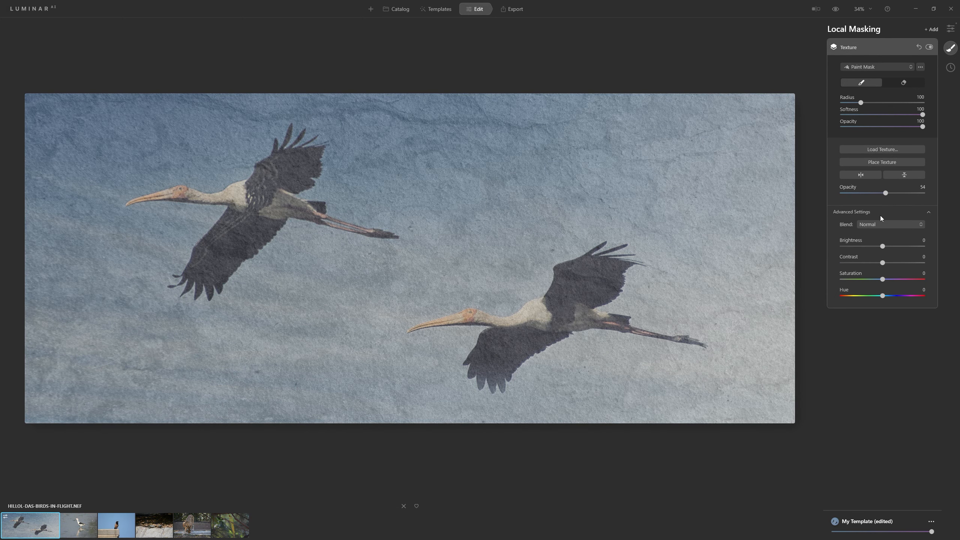
left_click(885, 226)
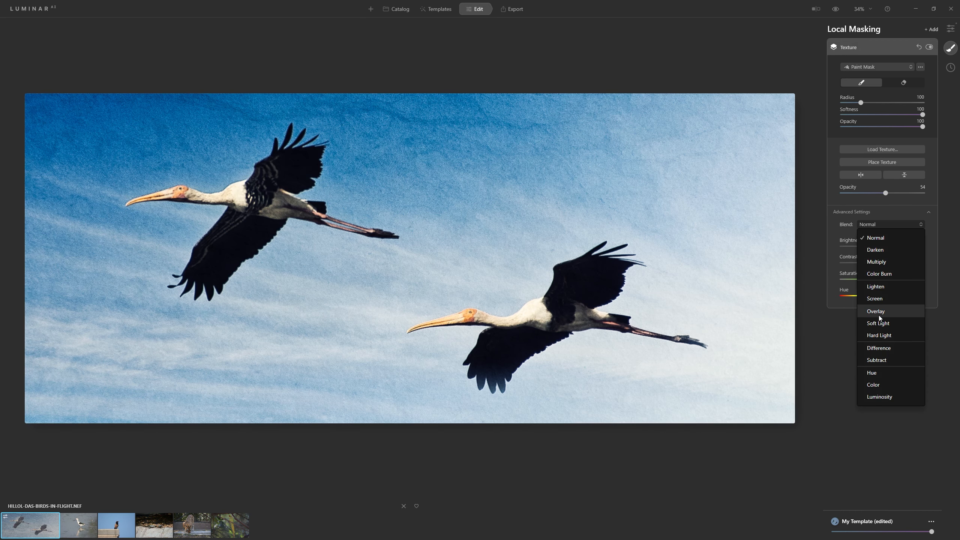
left_click(883, 324)
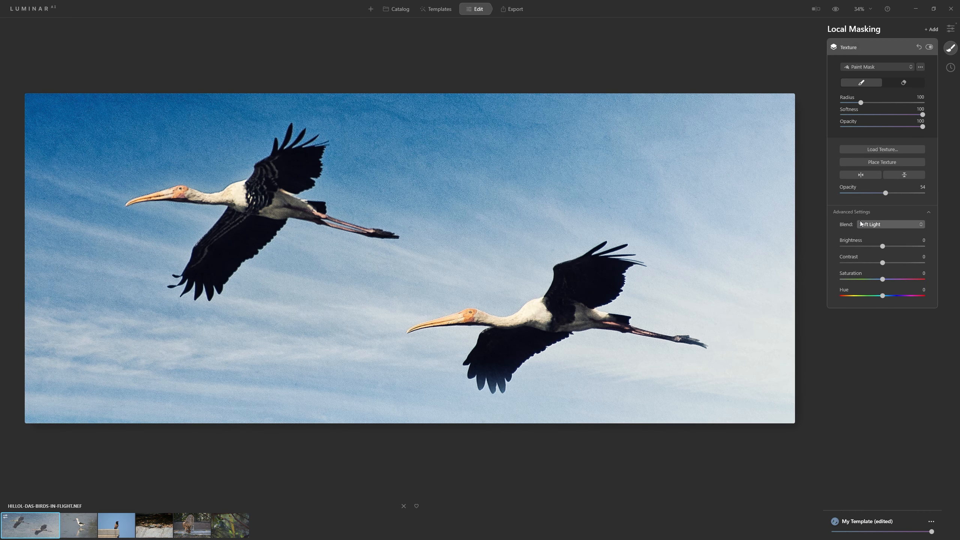
left_click_drag(886, 193, 911, 194)
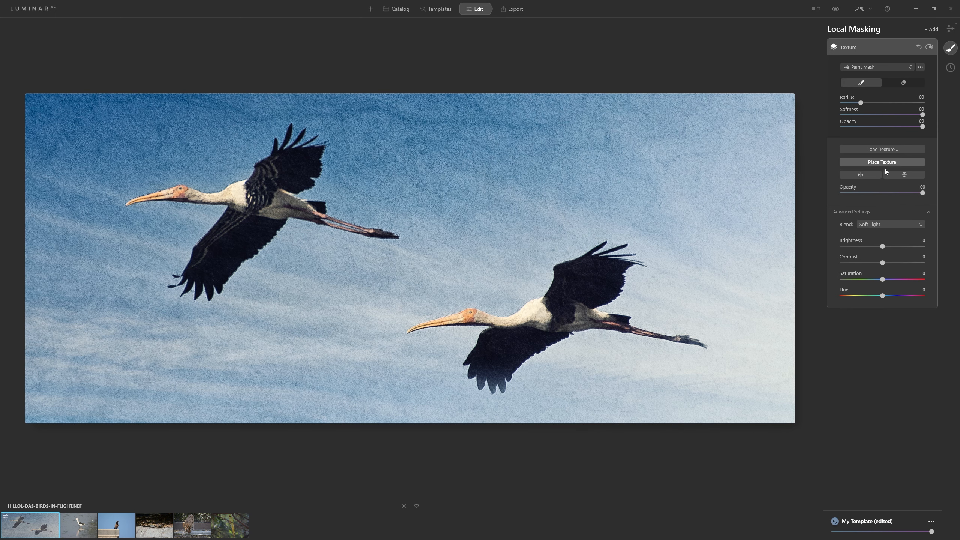
left_click_drag(921, 193, 902, 194)
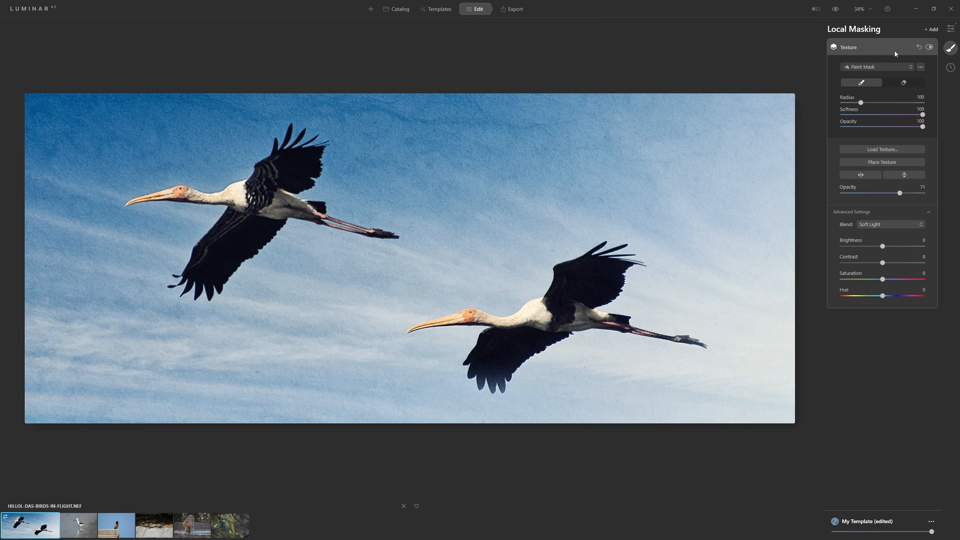
Add a second Texture local mask with a rough plaster texture and blend it in Overlay mode at Opacity 47
left_click(930, 30)
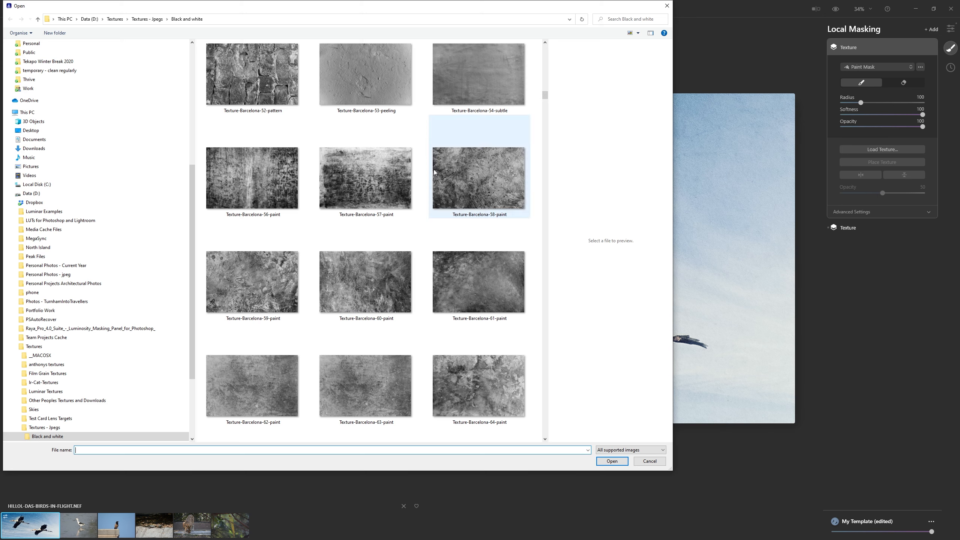
double_click(397, 230)
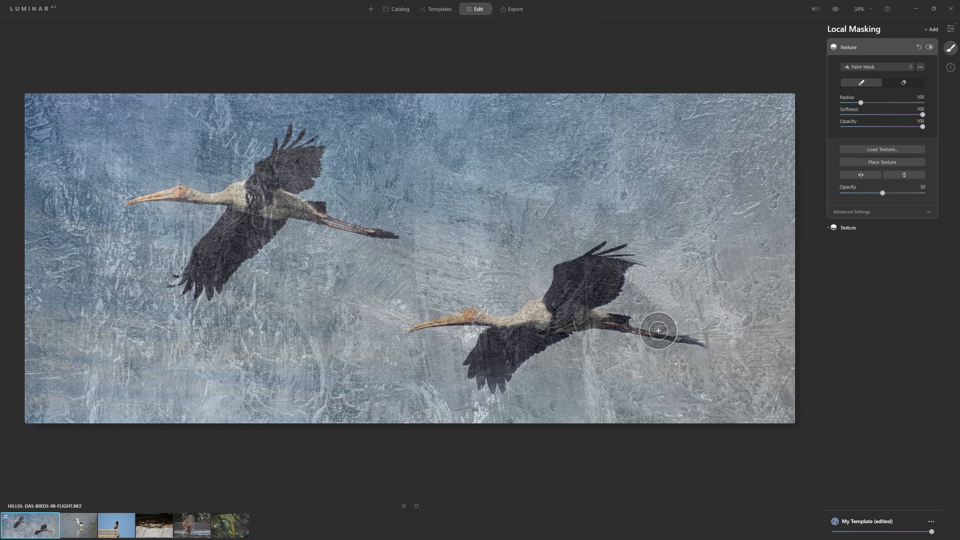
left_click(853, 215)
left_click(887, 225)
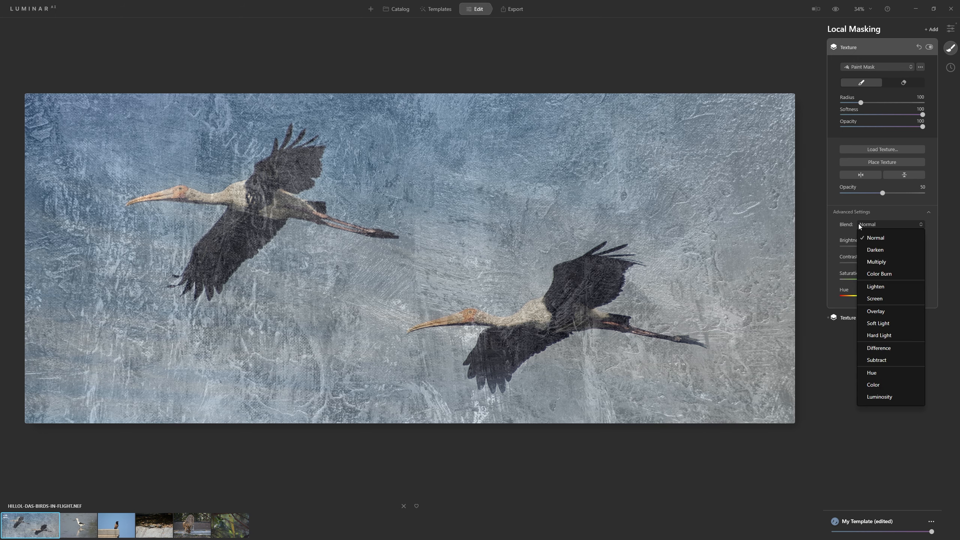
left_click(885, 251)
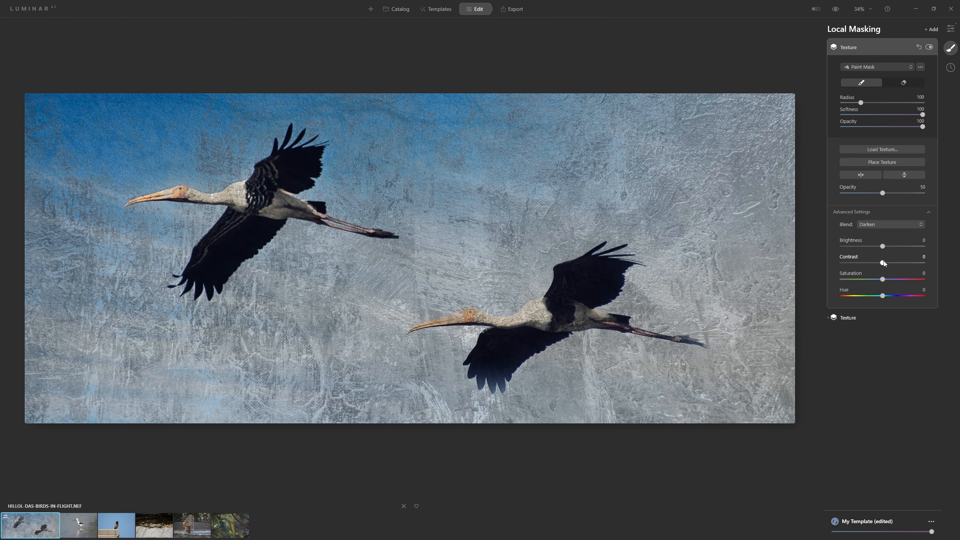
left_click(880, 223)
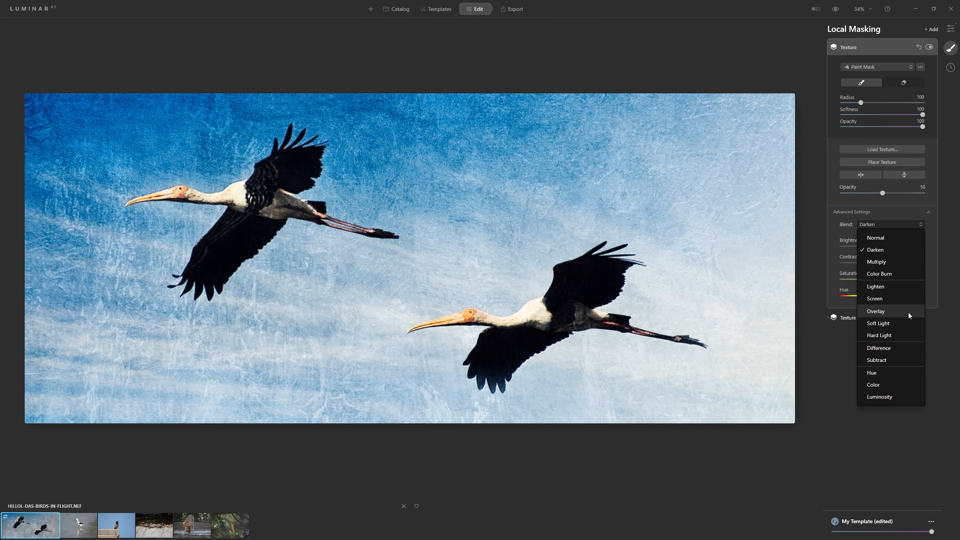
left_click(908, 313)
mouse_move(882, 193)
left_mouse_down()
mouse_move(923, 194)
mouse_move(857, 186)
mouse_move(914, 198)
mouse_move(879, 194)
left_mouse_up()
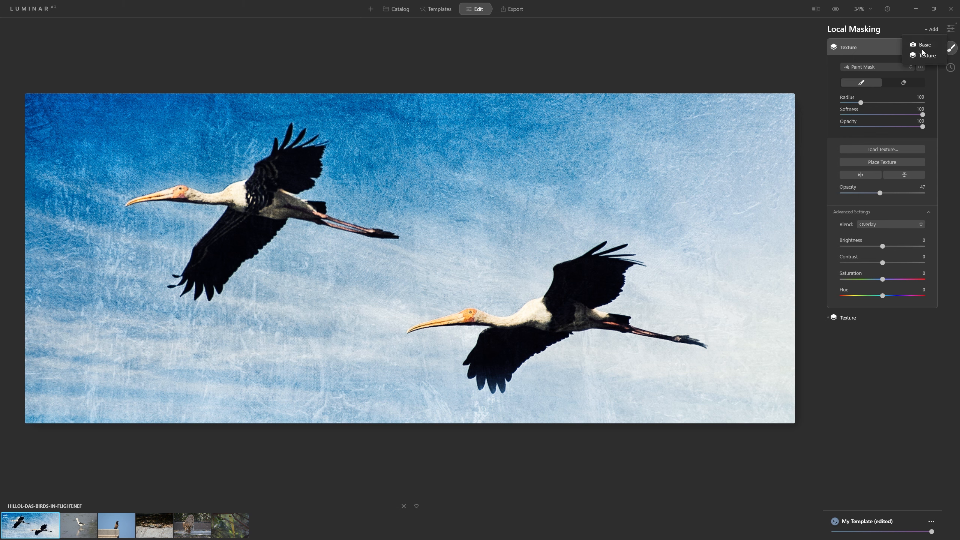
Add a third Texture local mask, load the same rough plaster texture, and set its Opacity to 26
left_click(935, 56)
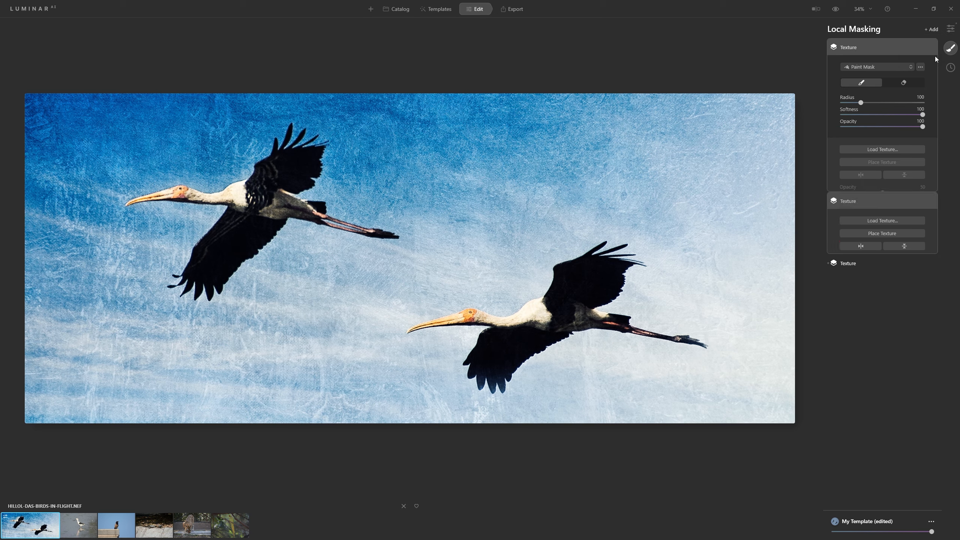
left_click(873, 149)
double_click(396, 228)
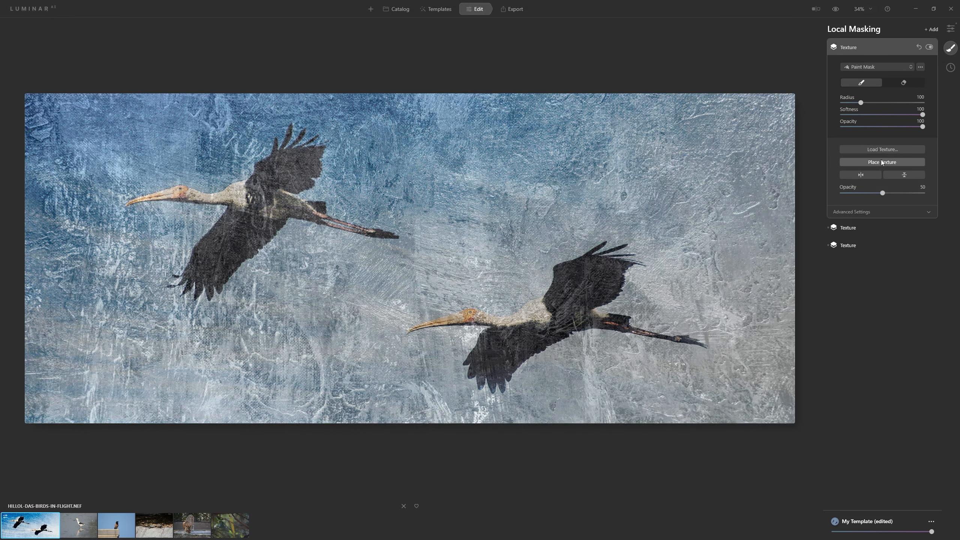
left_click_drag(877, 193, 864, 195)
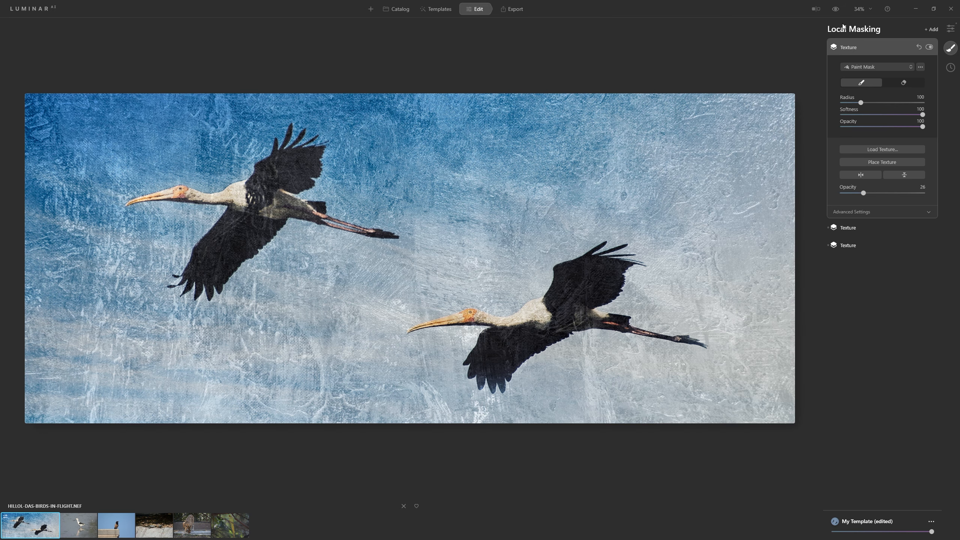
Compare the textured edit with the original photo using the before/after preview
left_click(835, 9)
left_click(835, 10)
left_click(835, 11)
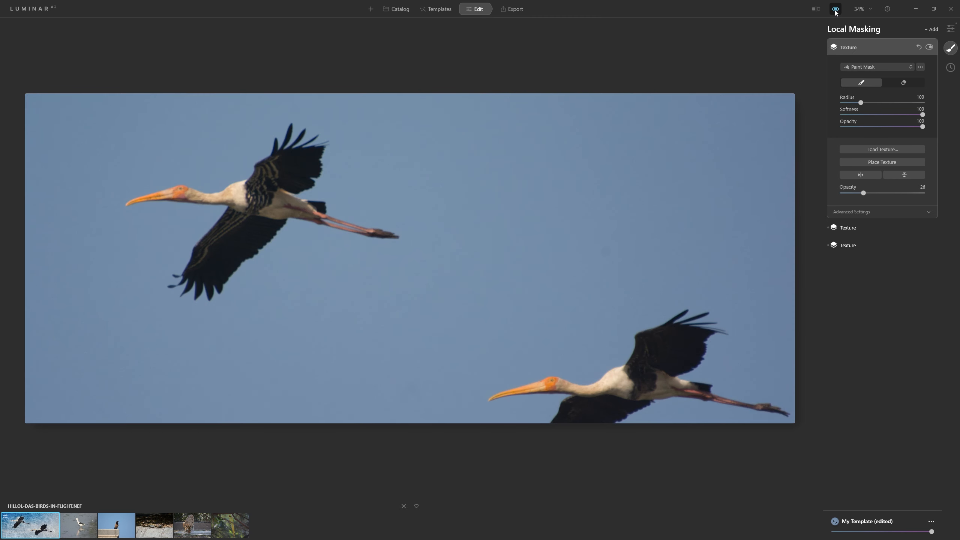
left_click(835, 11)
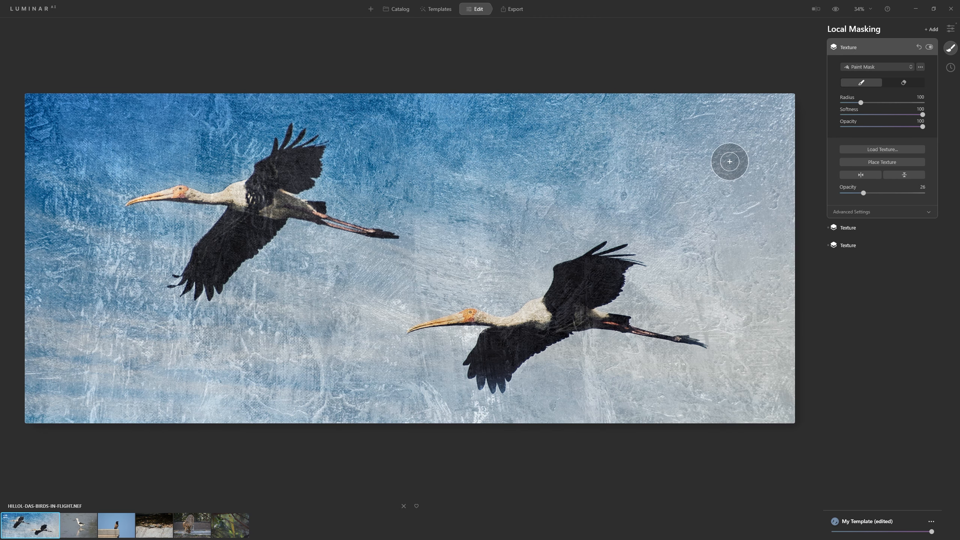